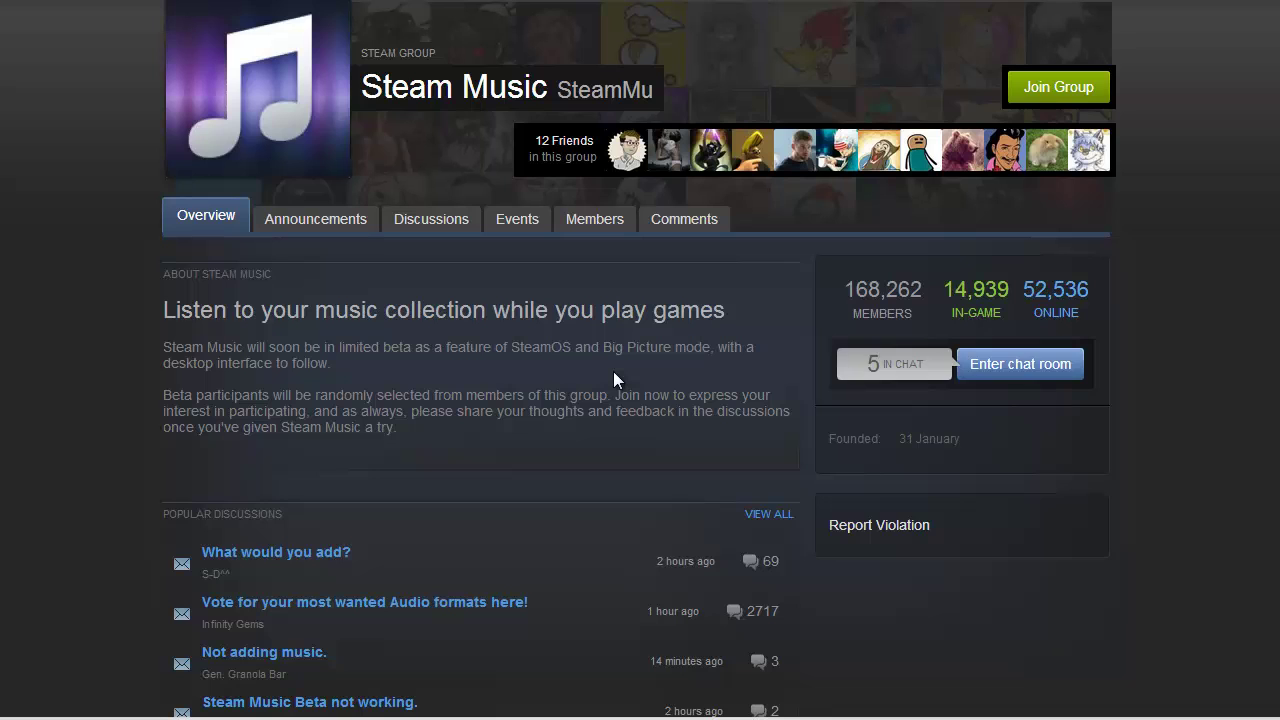
# Step: Review the Steam Music group's announcement about the open beta and return to the group overview
pyautogui.click(315, 222)
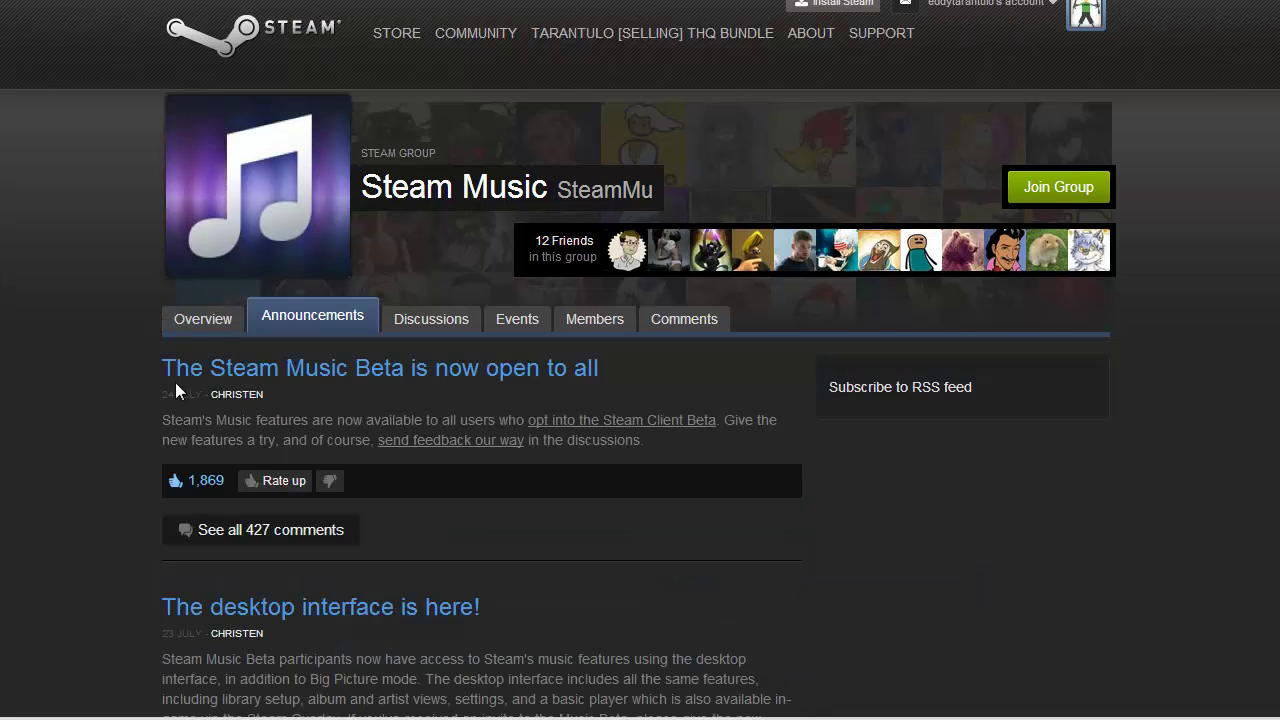
pyautogui.scroll(-1, 108, 418)
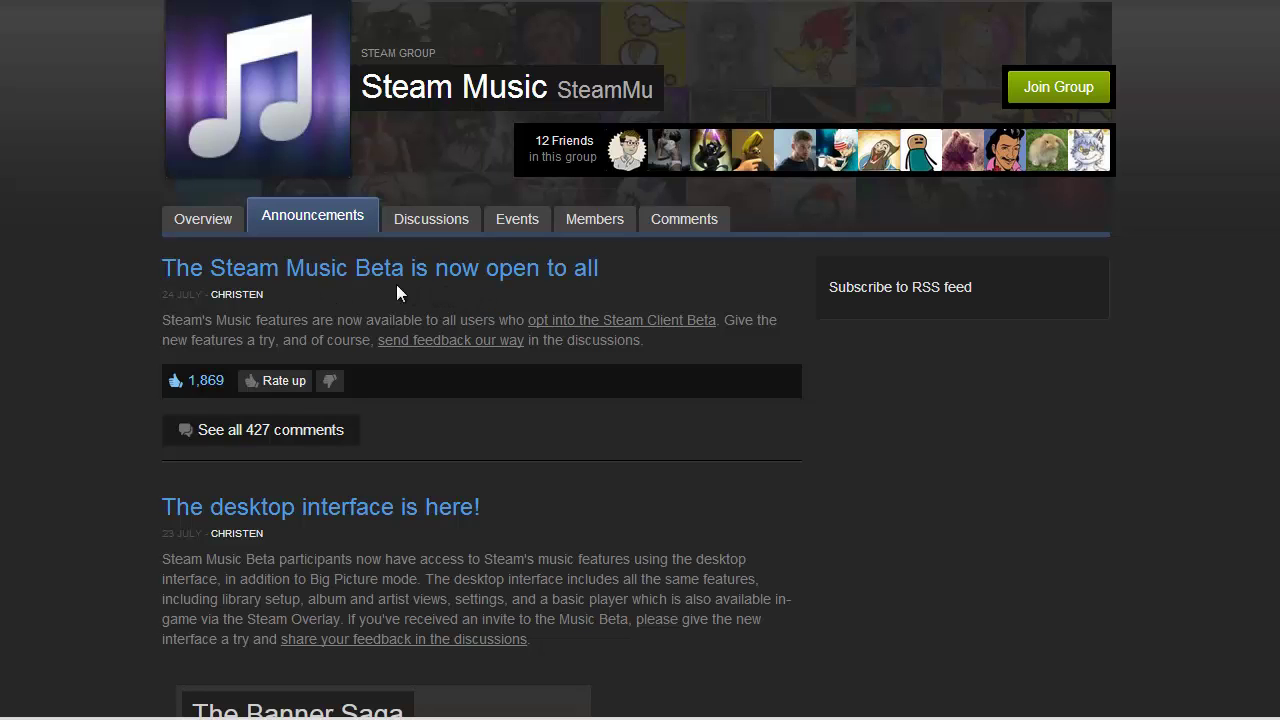
pyautogui.click(212, 226)
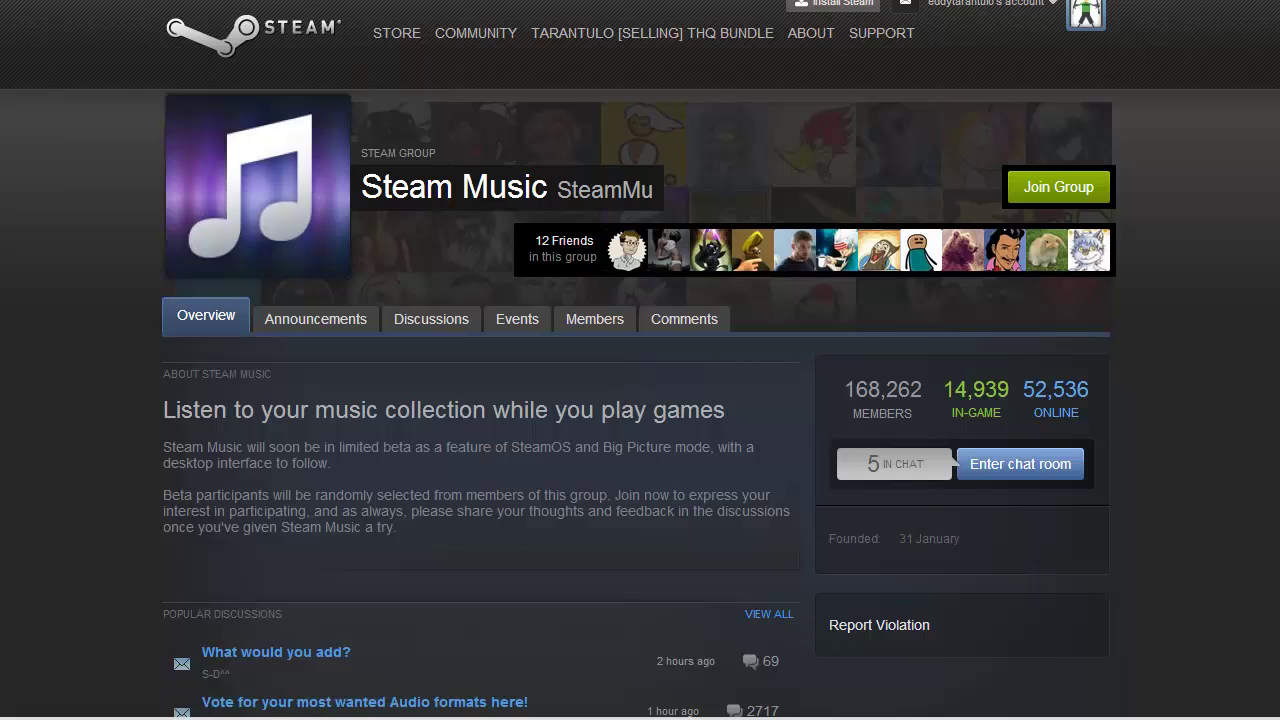
# Step: Switch to the Steam client, set its beta participation to Steam Beta Update, and restart it
pyautogui.hotkey('alt', 'Tab')
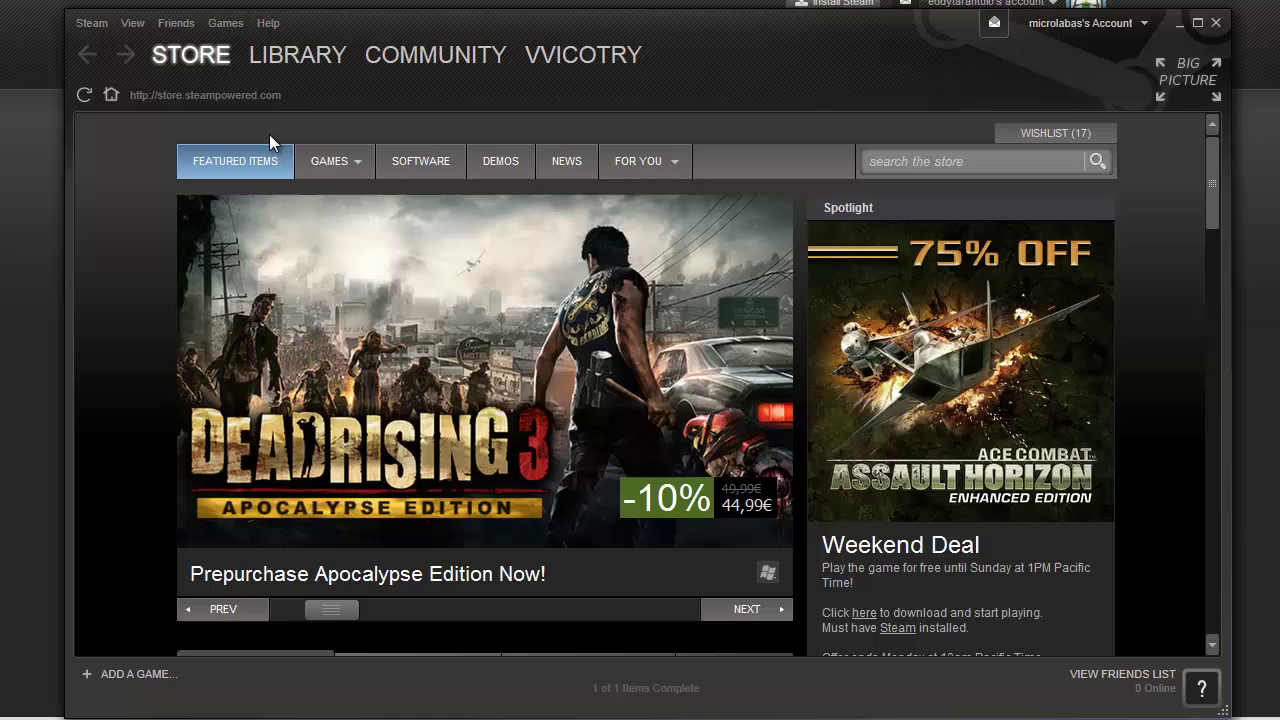
pyautogui.click(92, 23)
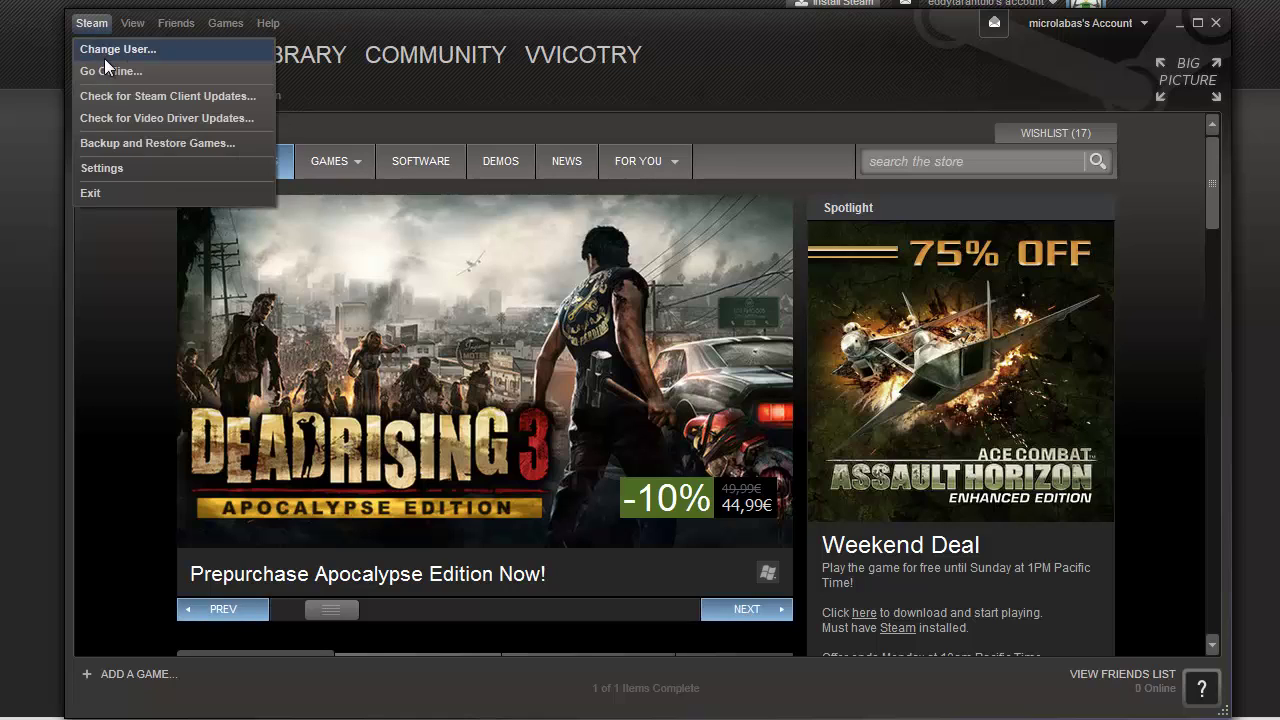
pyautogui.click(114, 173)
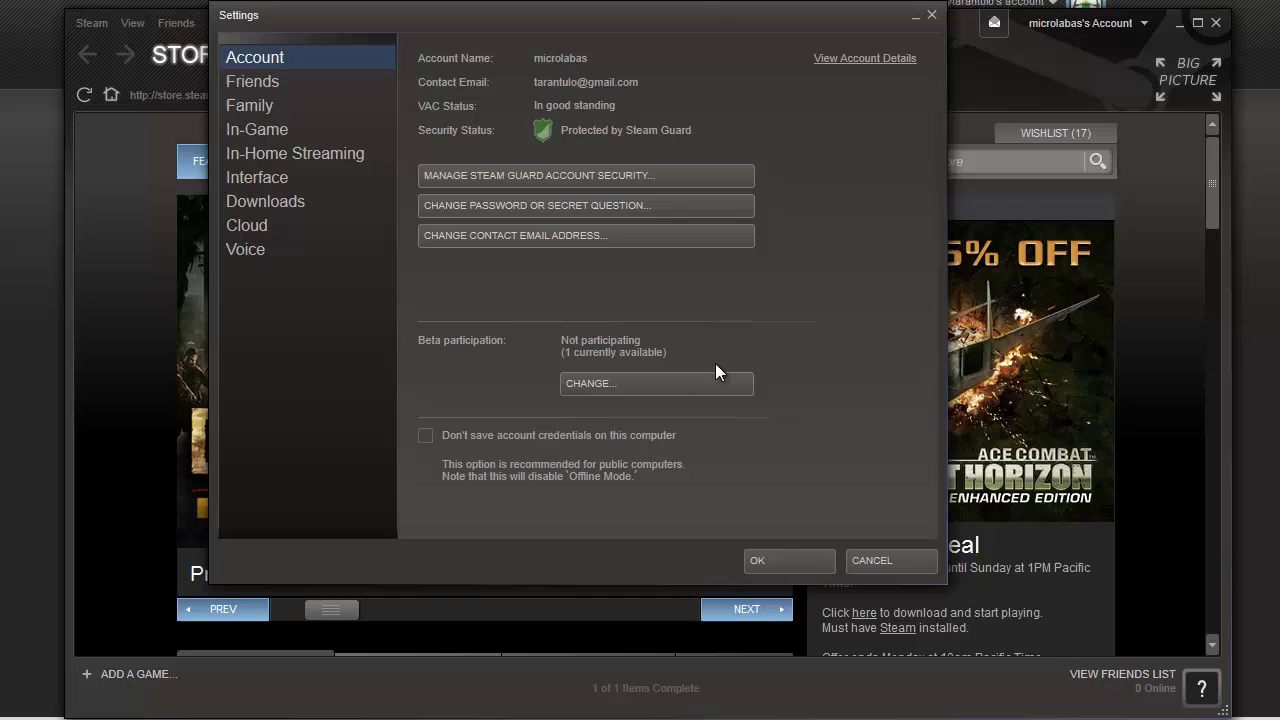
pyautogui.click(641, 389)
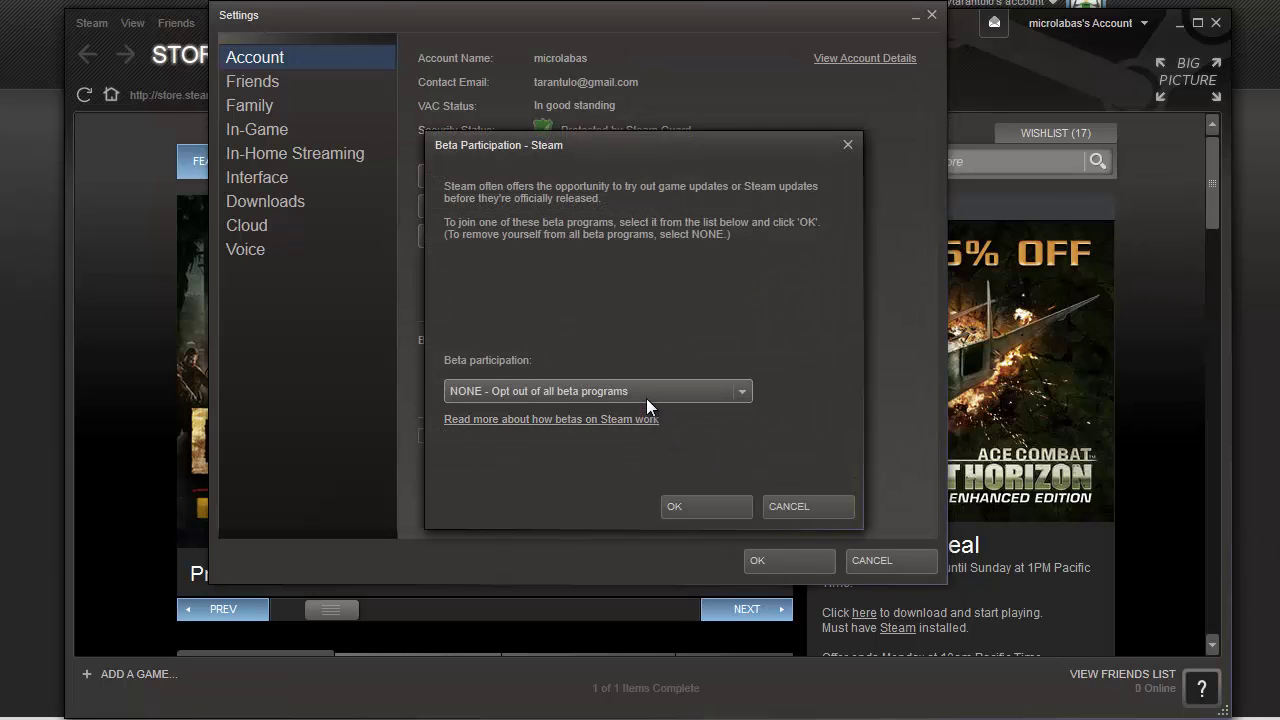
pyautogui.click(646, 395)
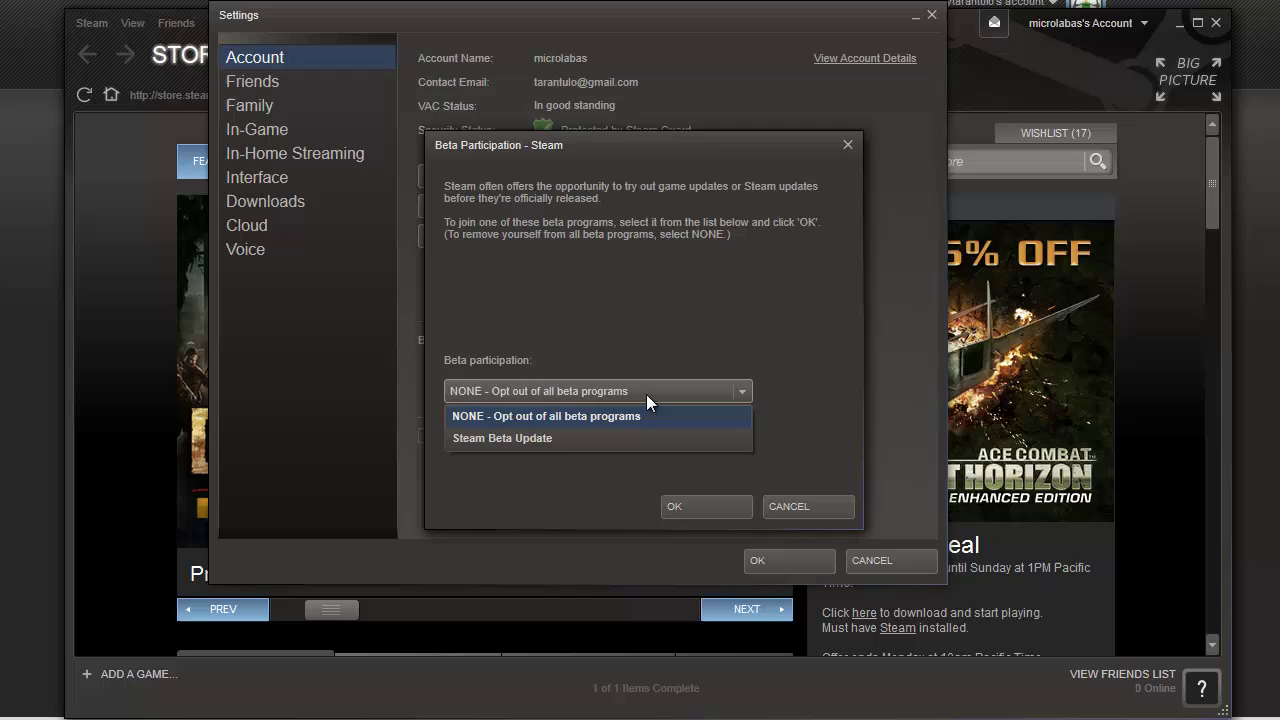
pyautogui.click(587, 440)
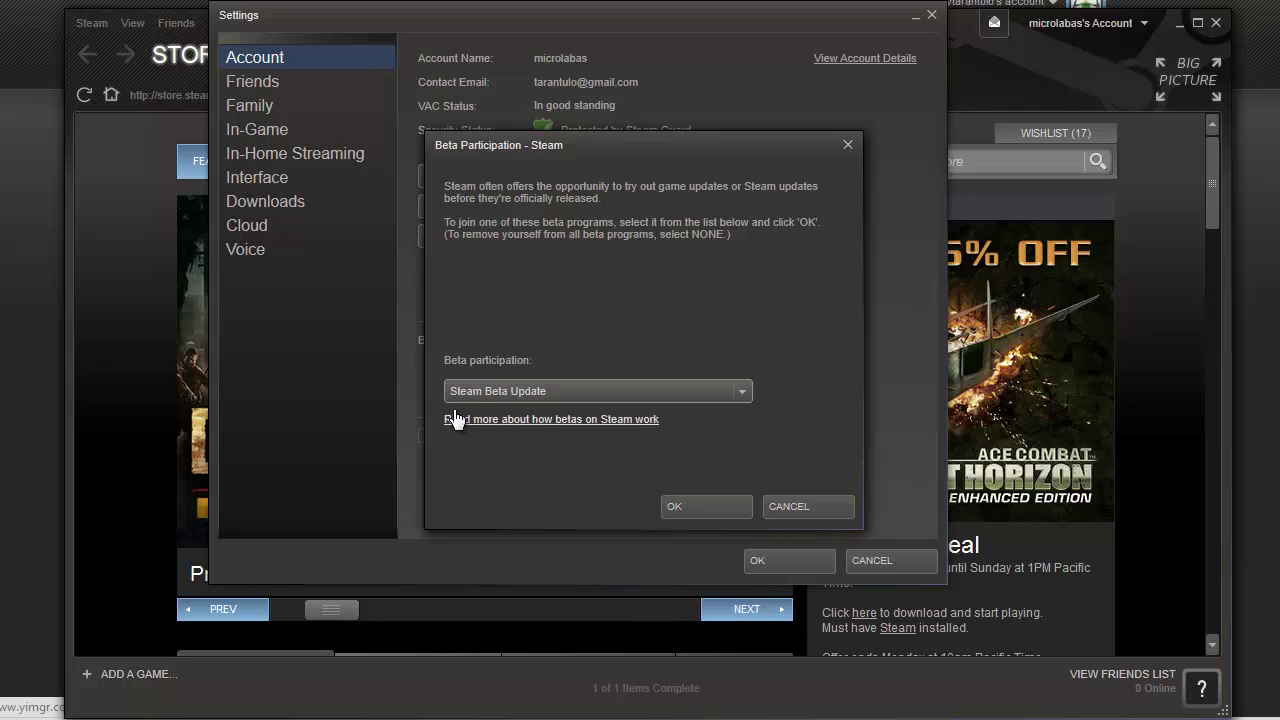
pyautogui.click(694, 510)
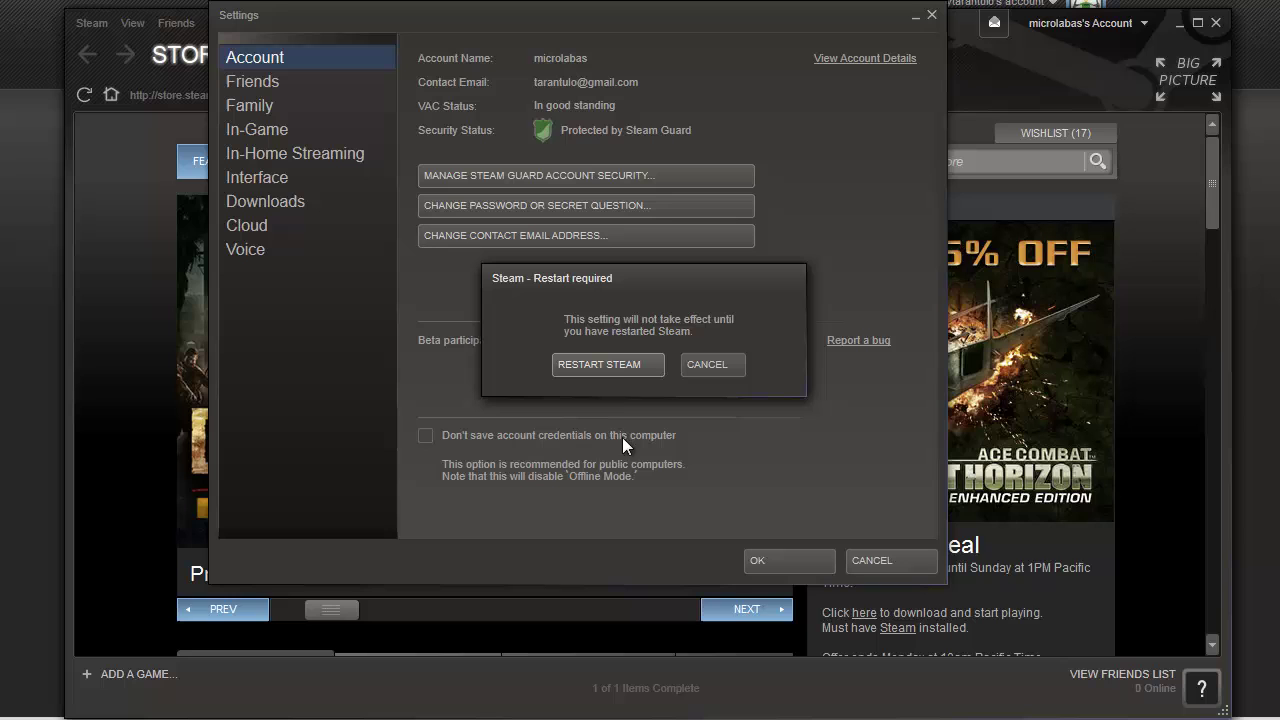
pyautogui.click(600, 364)
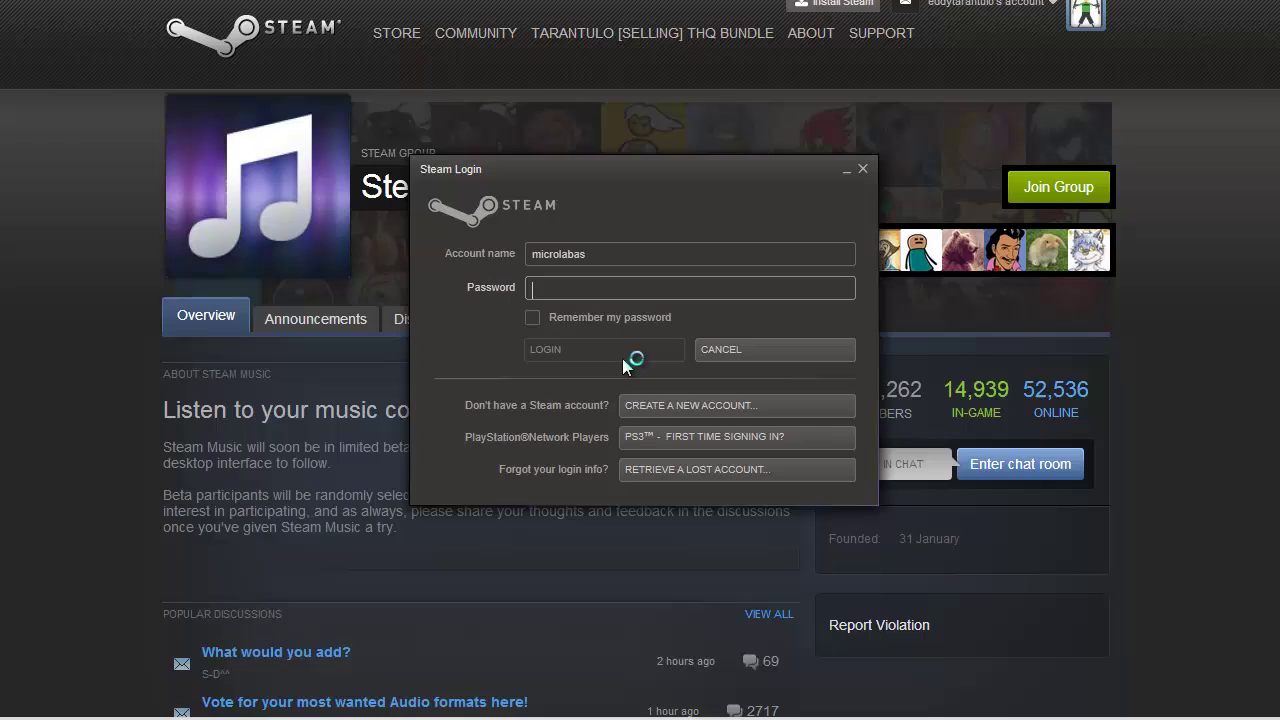
# Step: Log in to Steam with the account password and close the promotional news window
pyautogui.write('********')
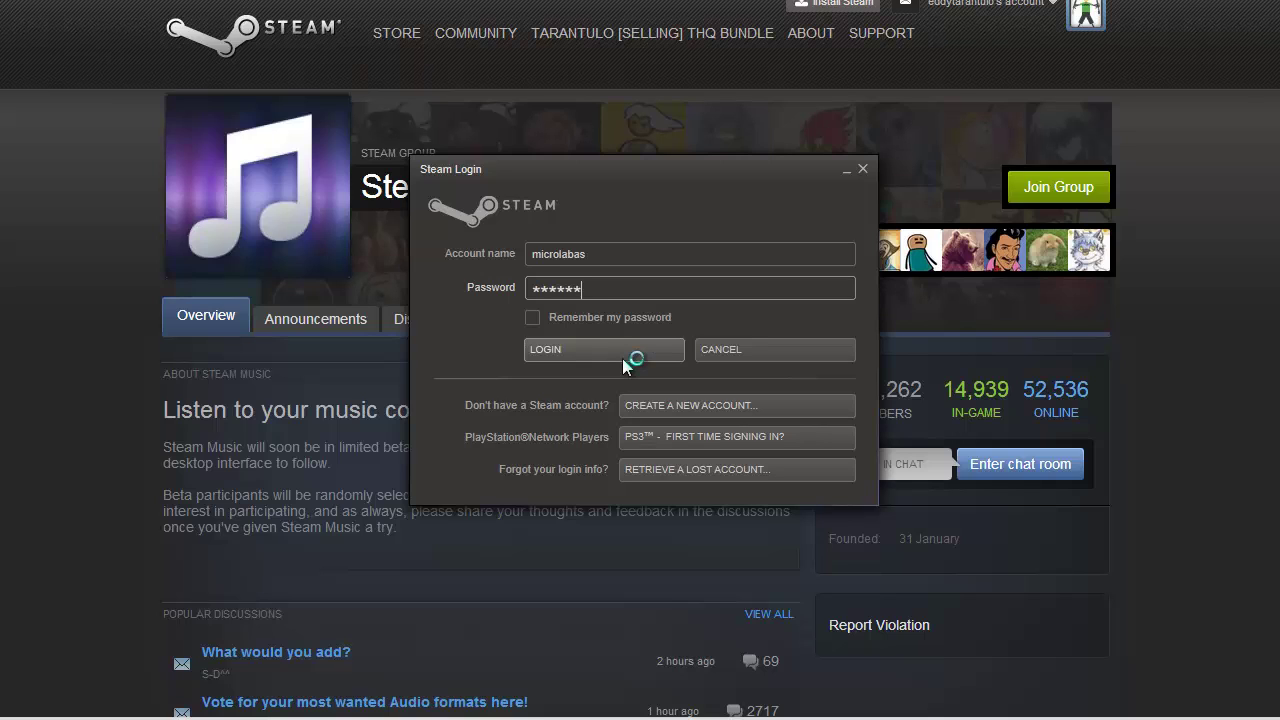
pyautogui.click(621, 358)
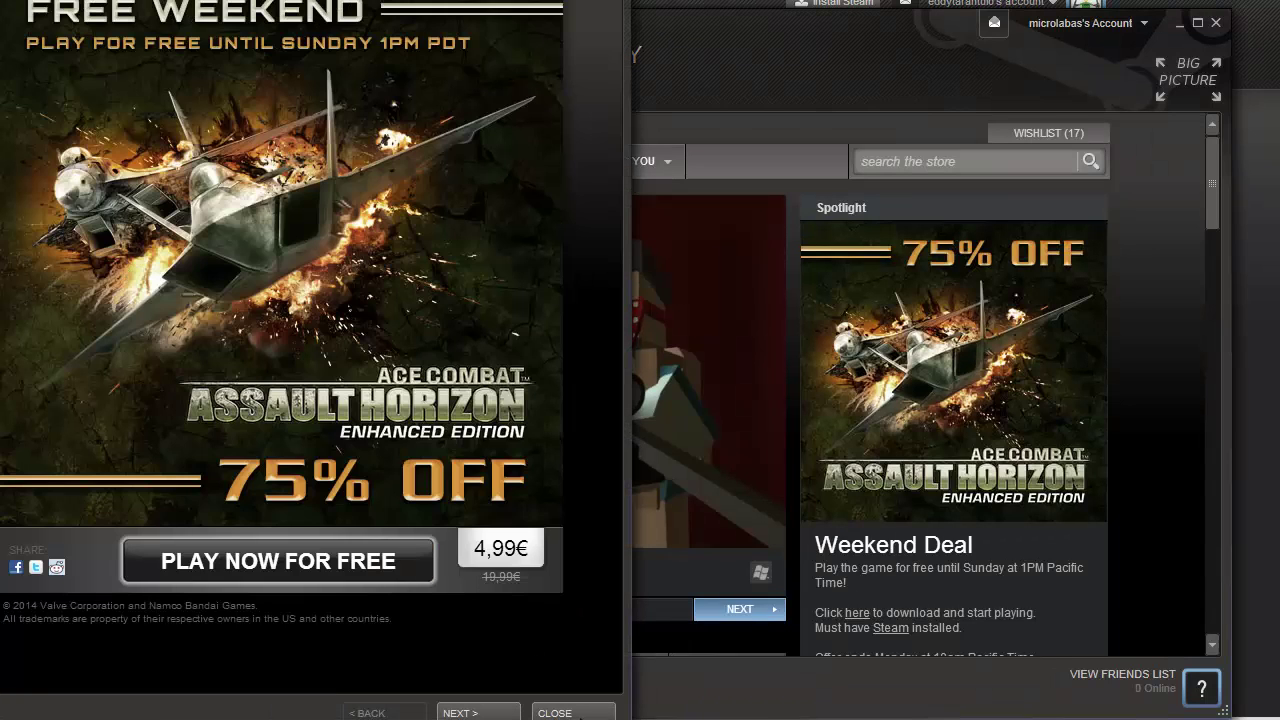
pyautogui.click(581, 714)
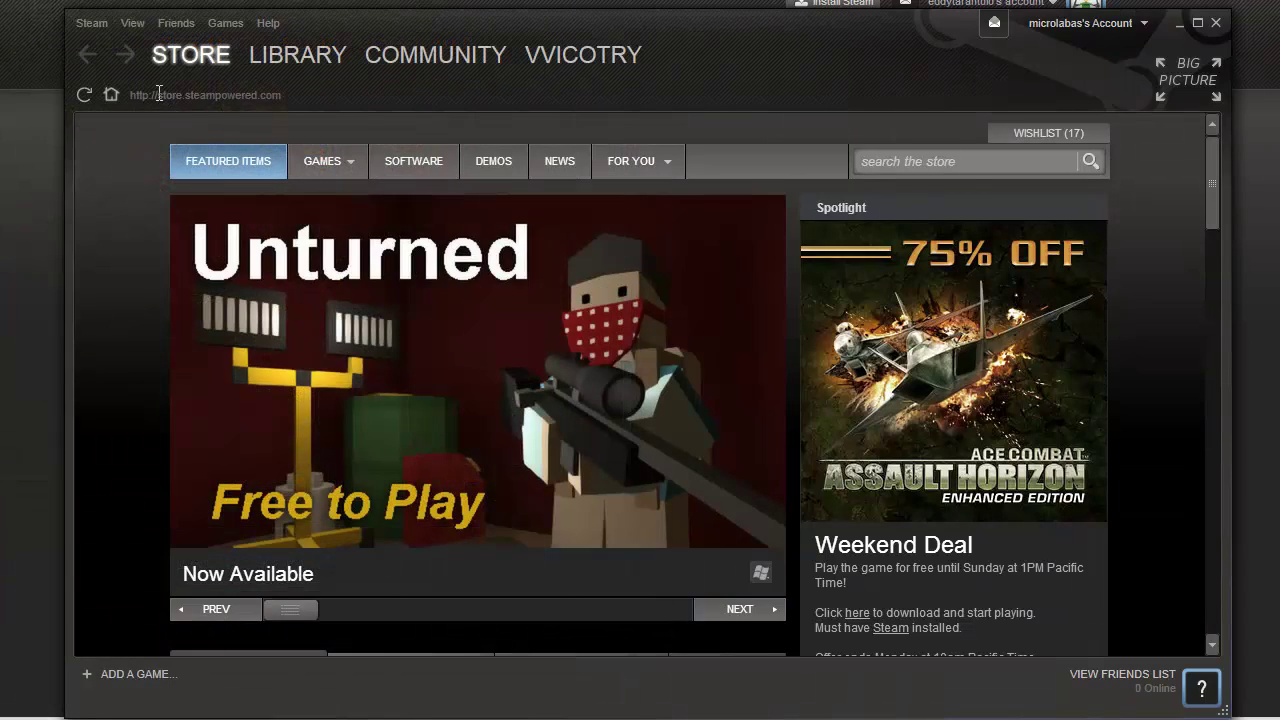
# Step: Open the Music Player window and show the Music section of the library
pyautogui.click(130, 23)
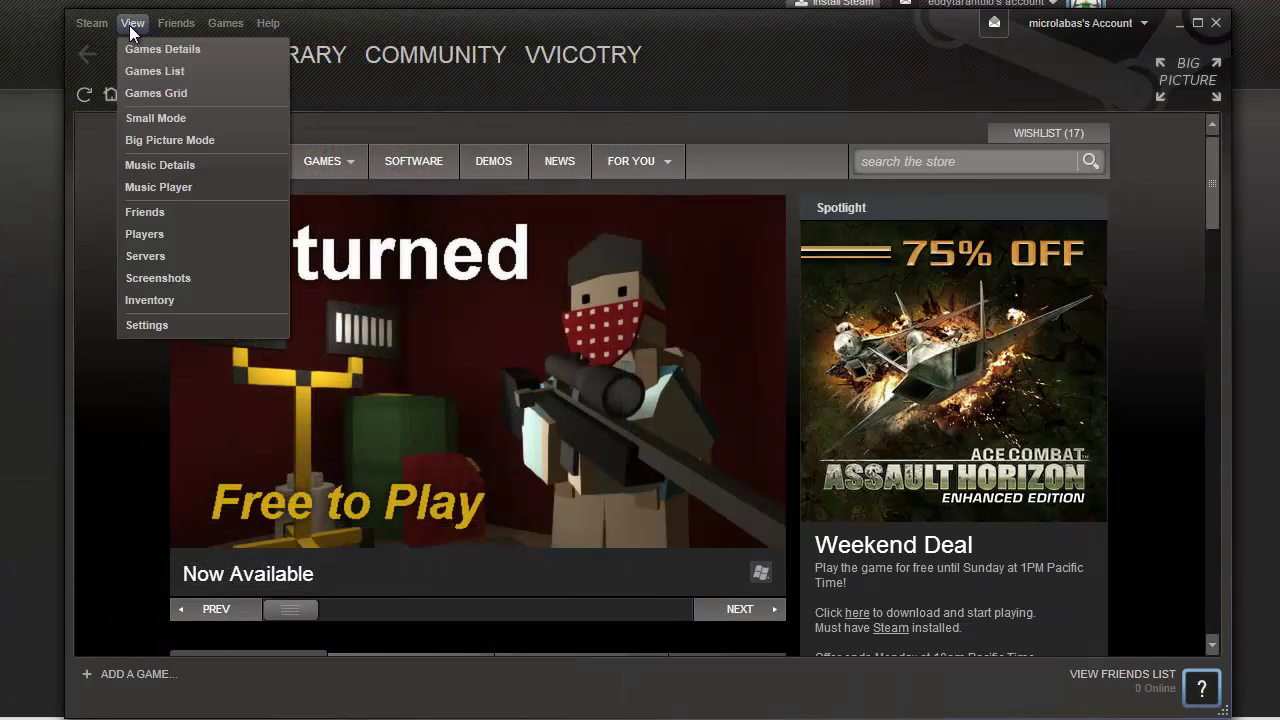
pyautogui.click(199, 187)
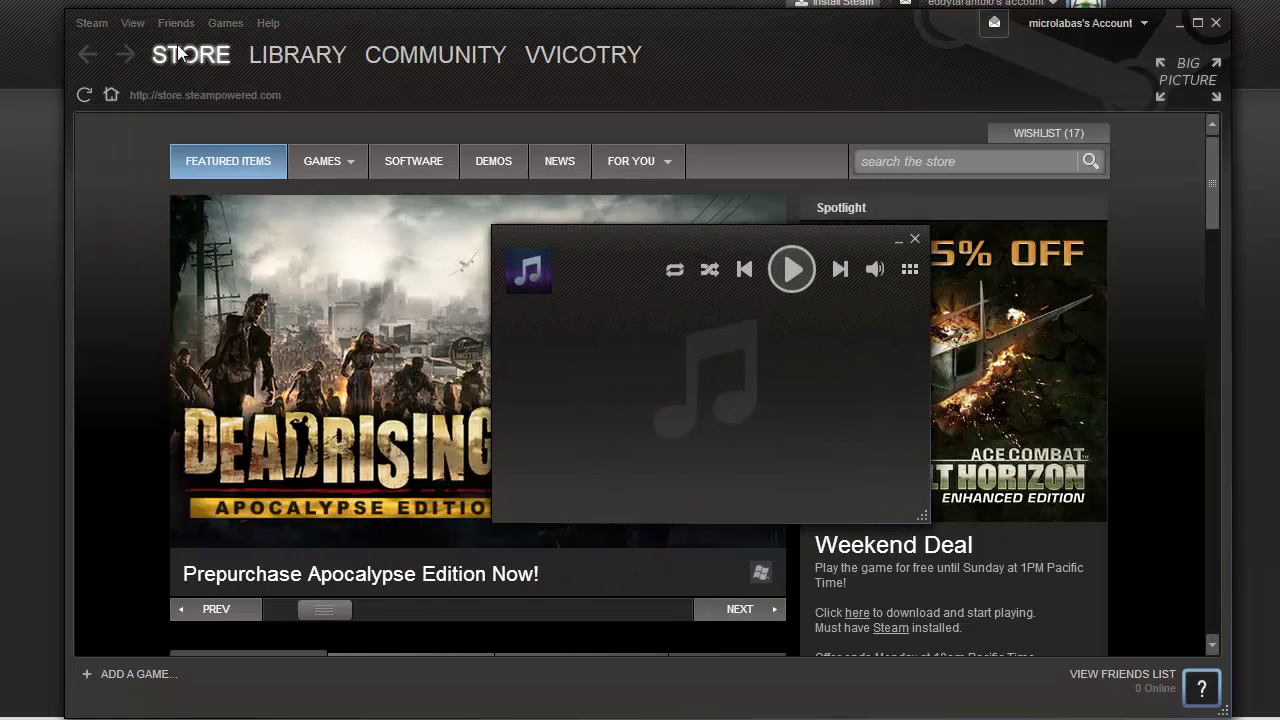
pyautogui.click(135, 27)
pyautogui.click(160, 165)
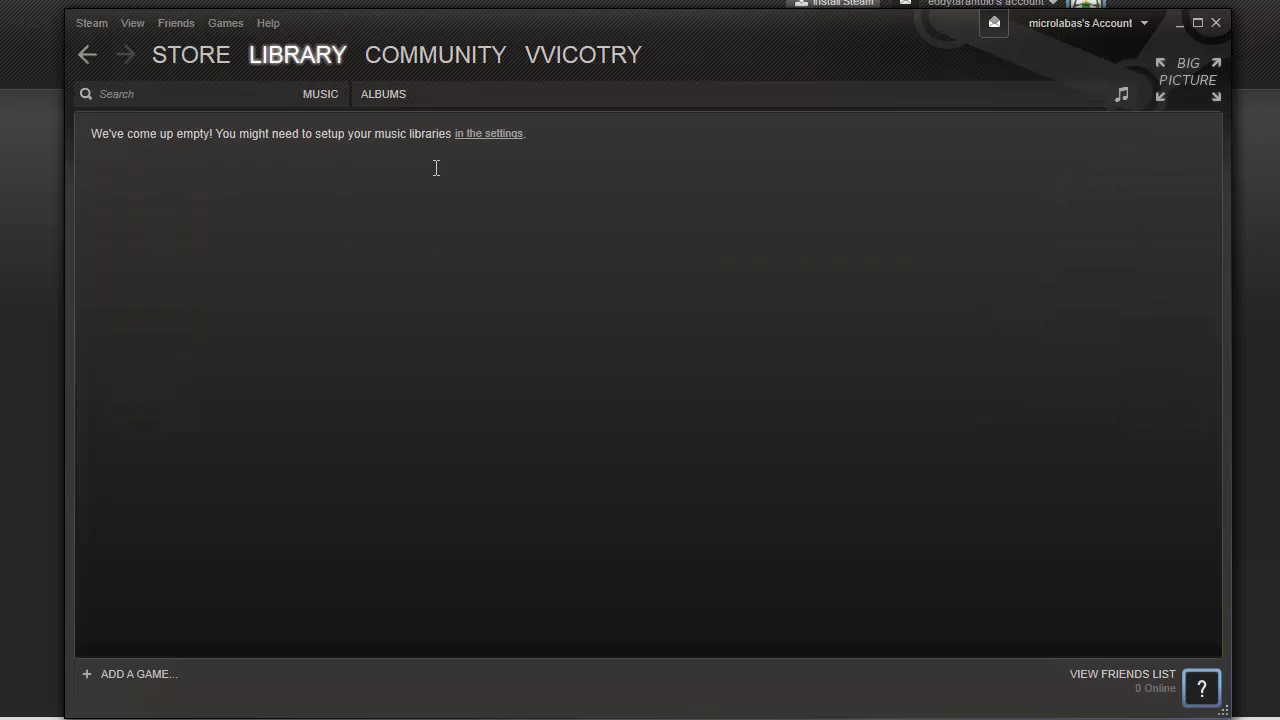
pyautogui.moveTo(327, 51)
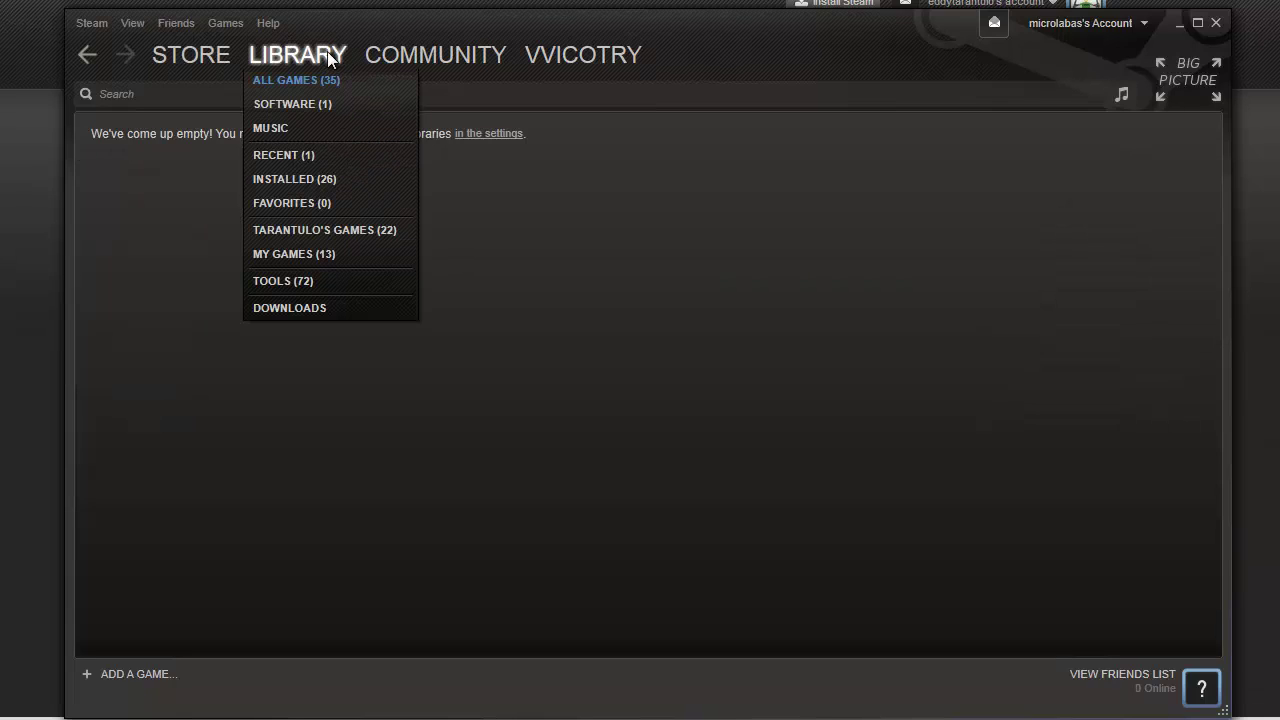
pyautogui.click(274, 126)
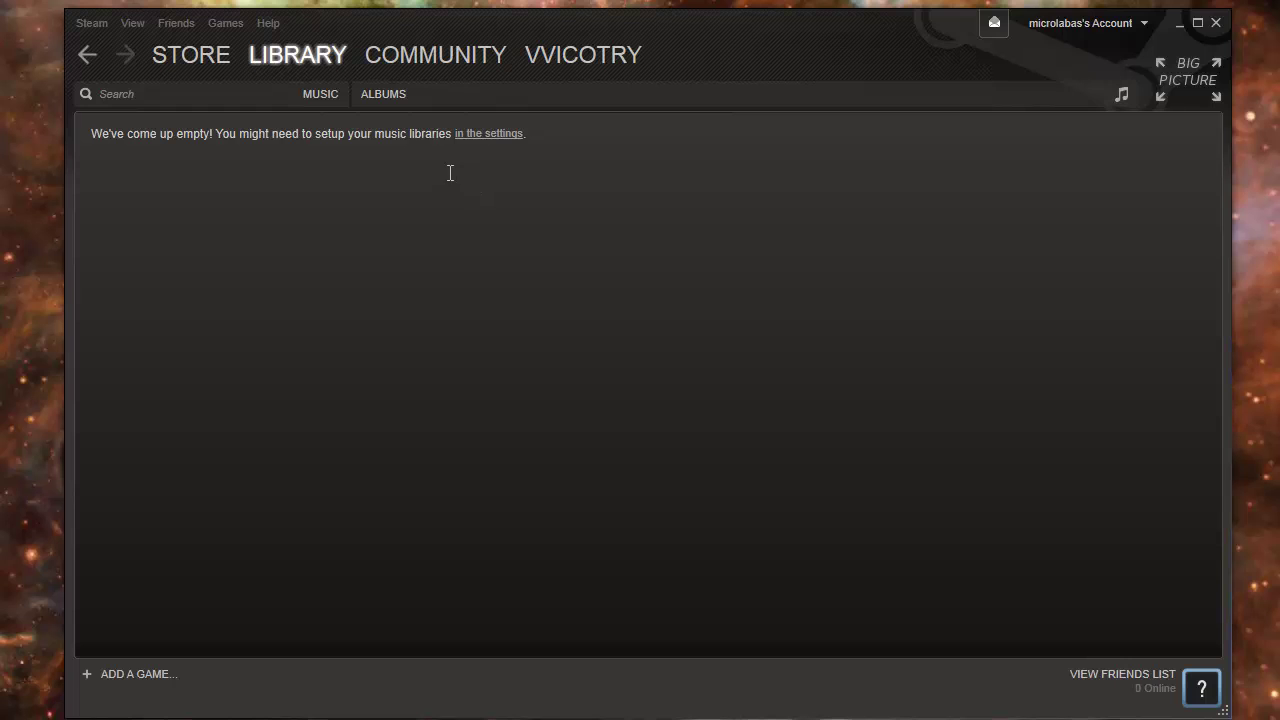
# Step: Add the C:\Steam music folder to the music library in the music settings and save the settings
pyautogui.click(481, 134)
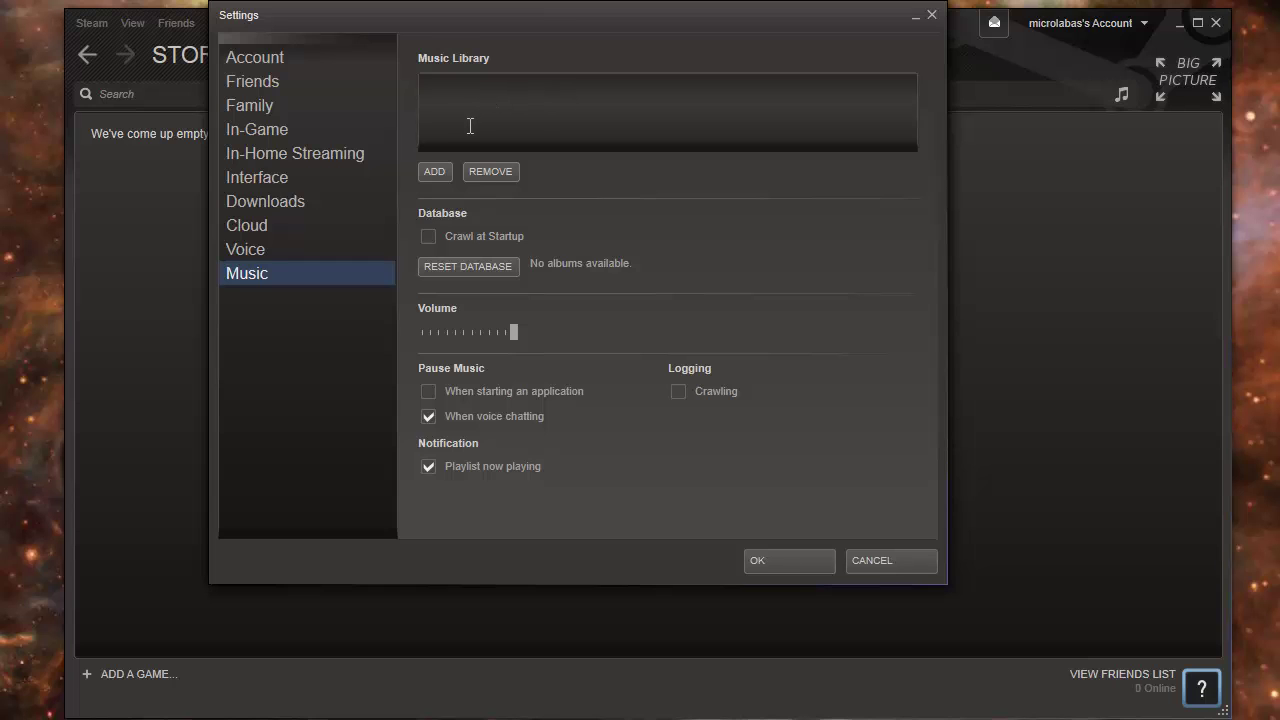
pyautogui.click(443, 172)
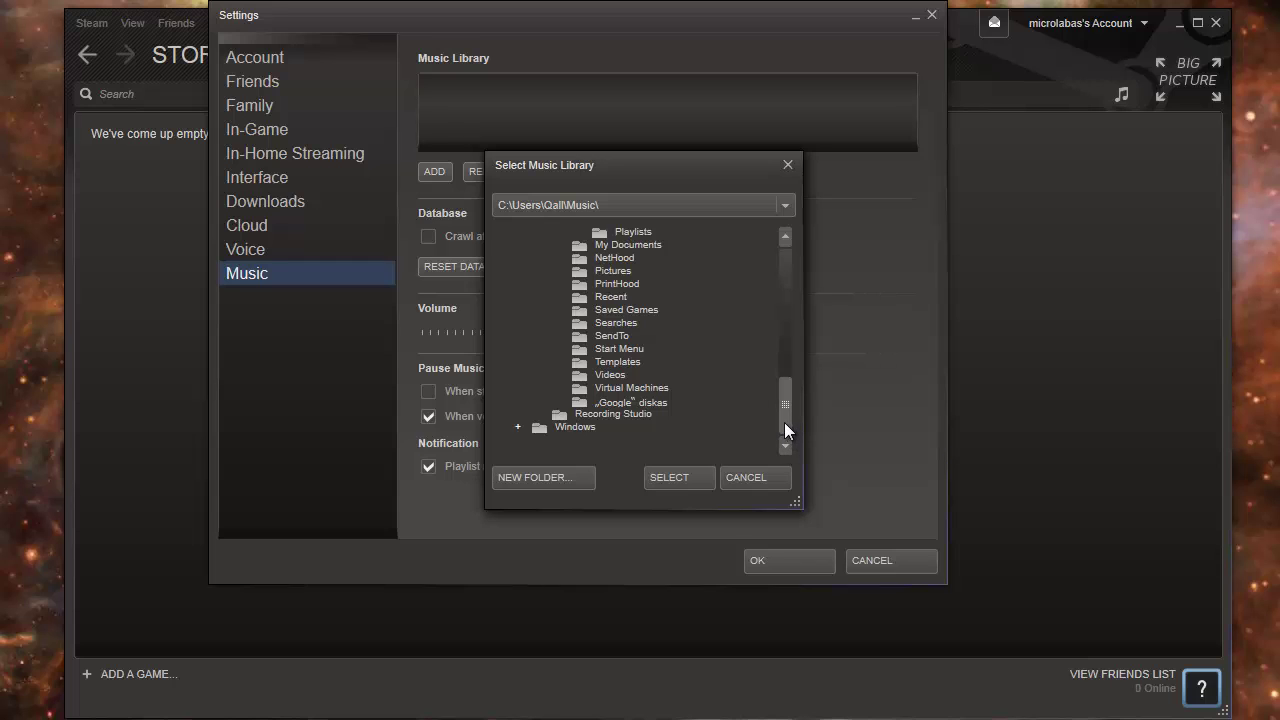
pyautogui.moveTo(784, 422); pyautogui.dragTo(779, 315)
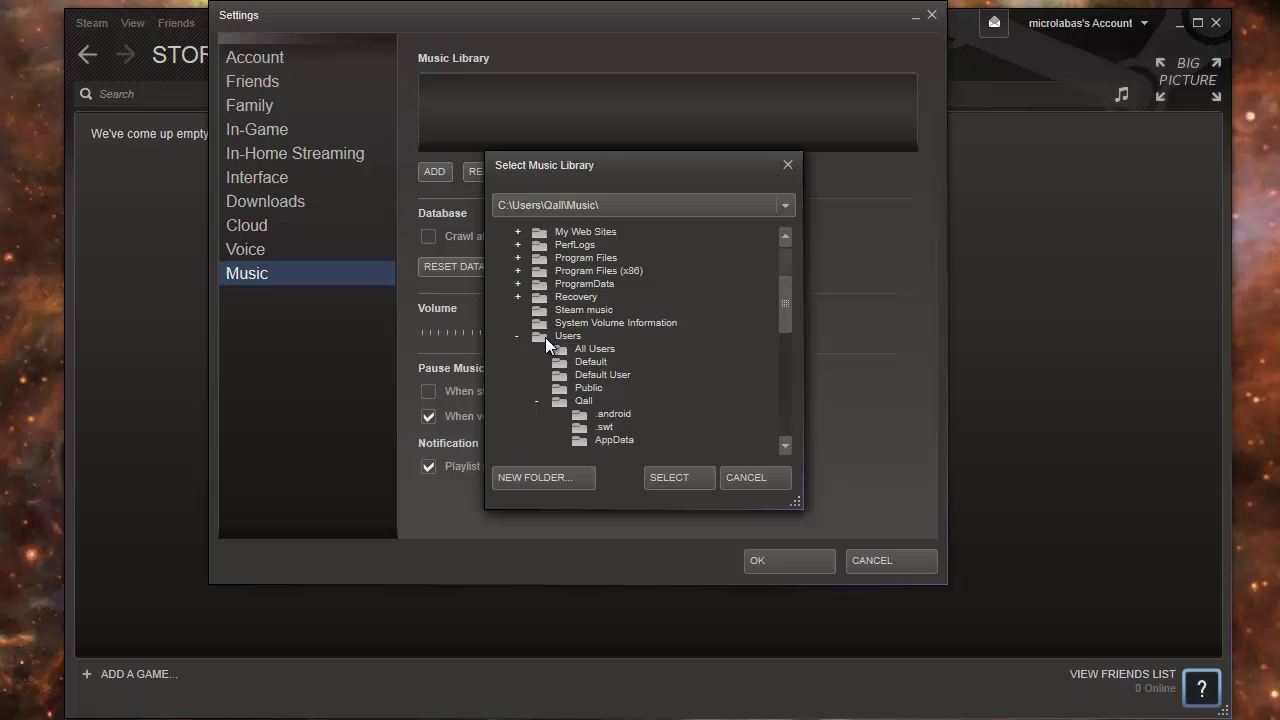
pyautogui.click(518, 337)
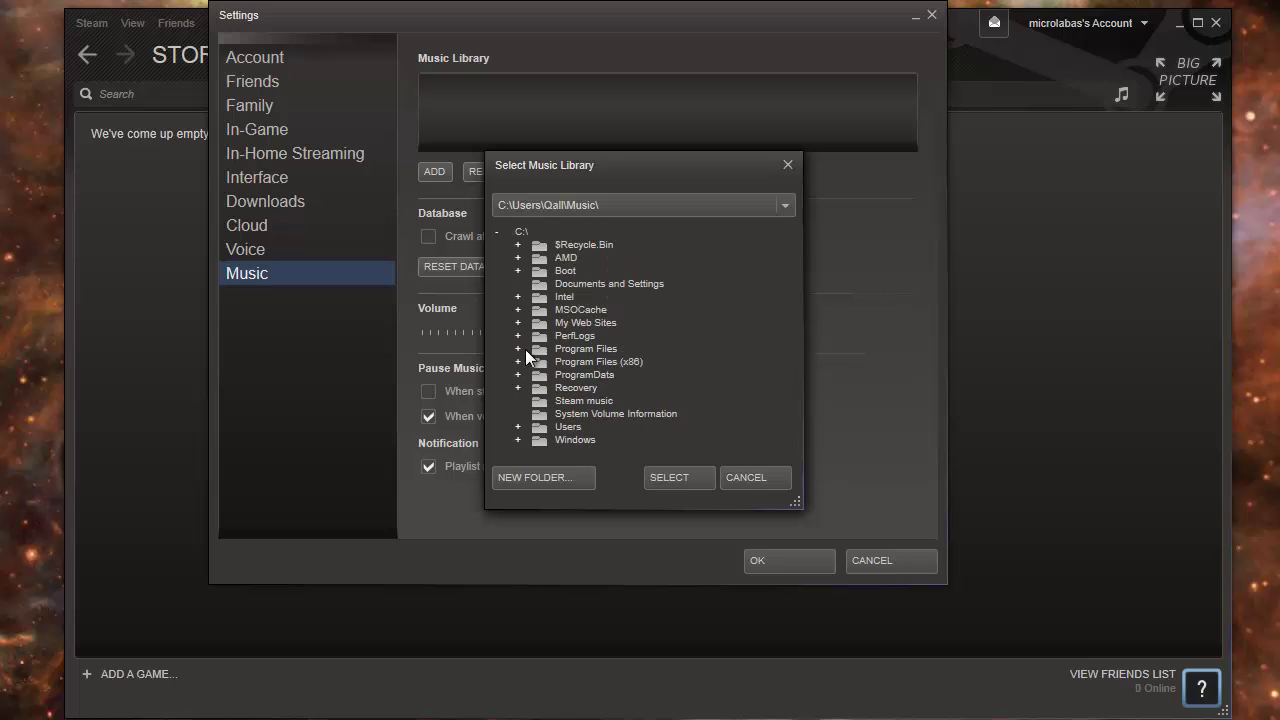
pyautogui.click(578, 402)
pyautogui.click(676, 480)
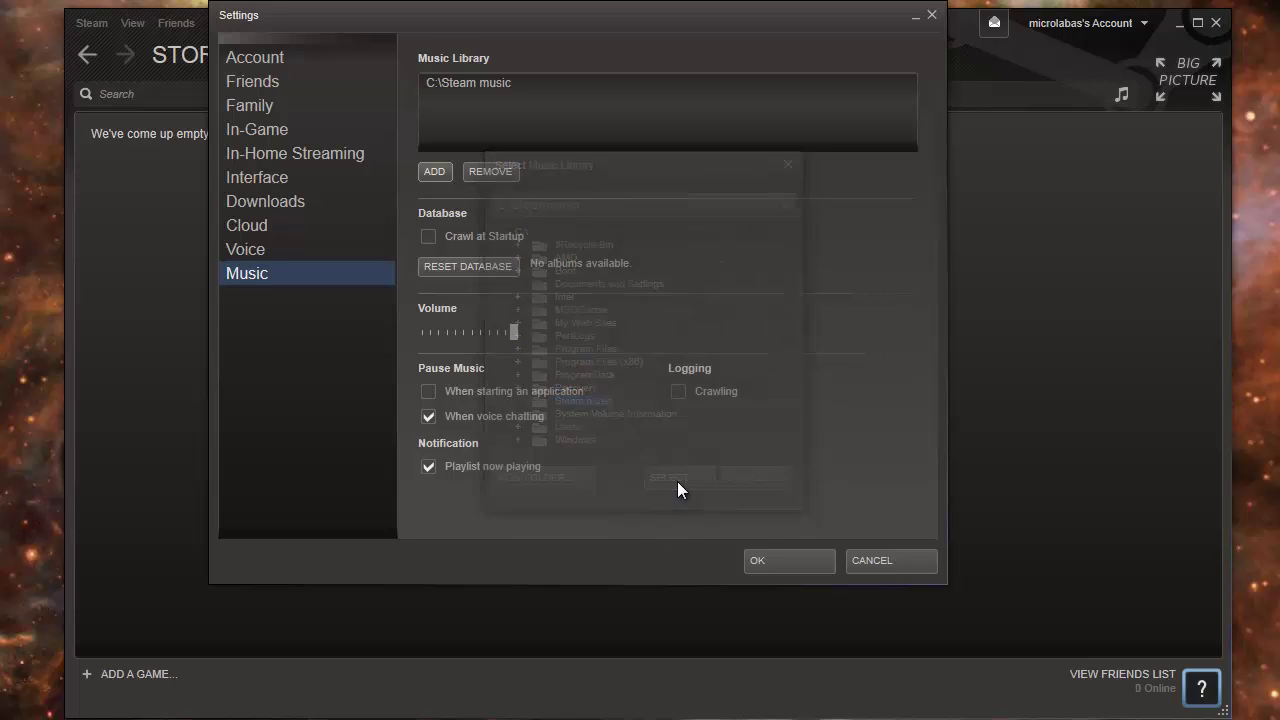
pyautogui.click(784, 561)
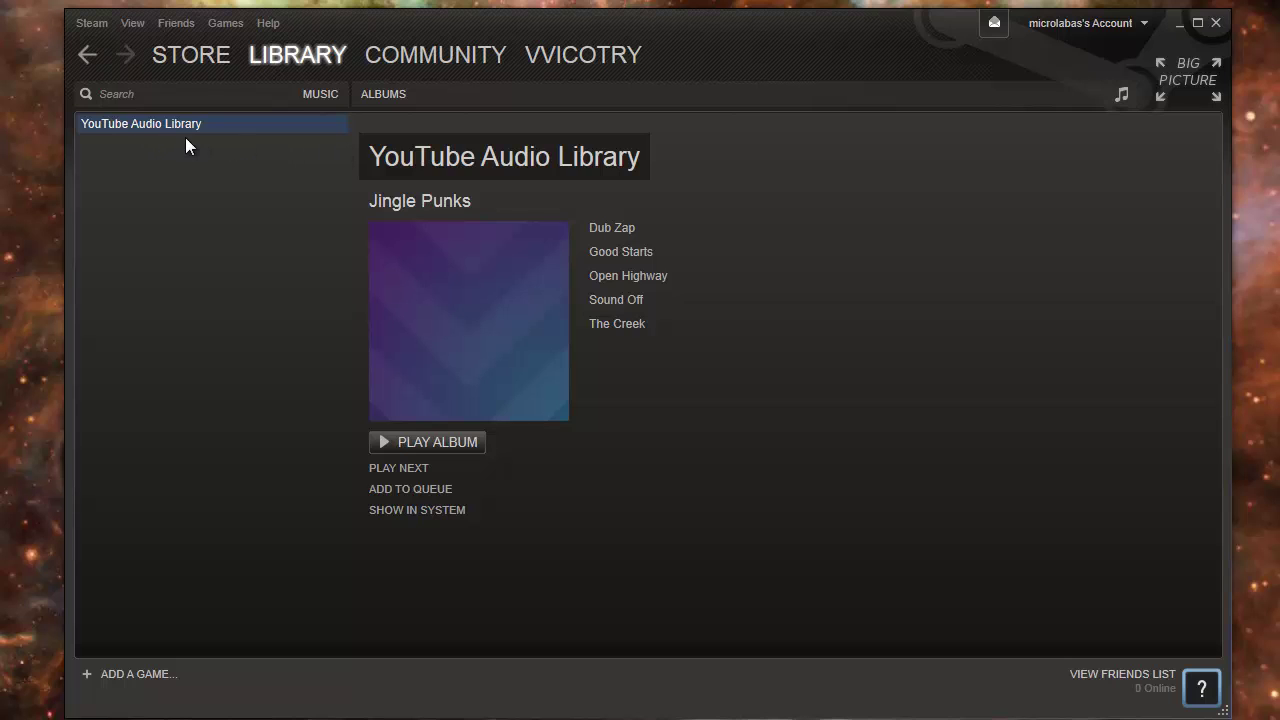
# Step: Play Dub Zap from the YouTube Audio Library album, pause it, and select Sound Off in the queue
pyautogui.doubleClick(620, 230)
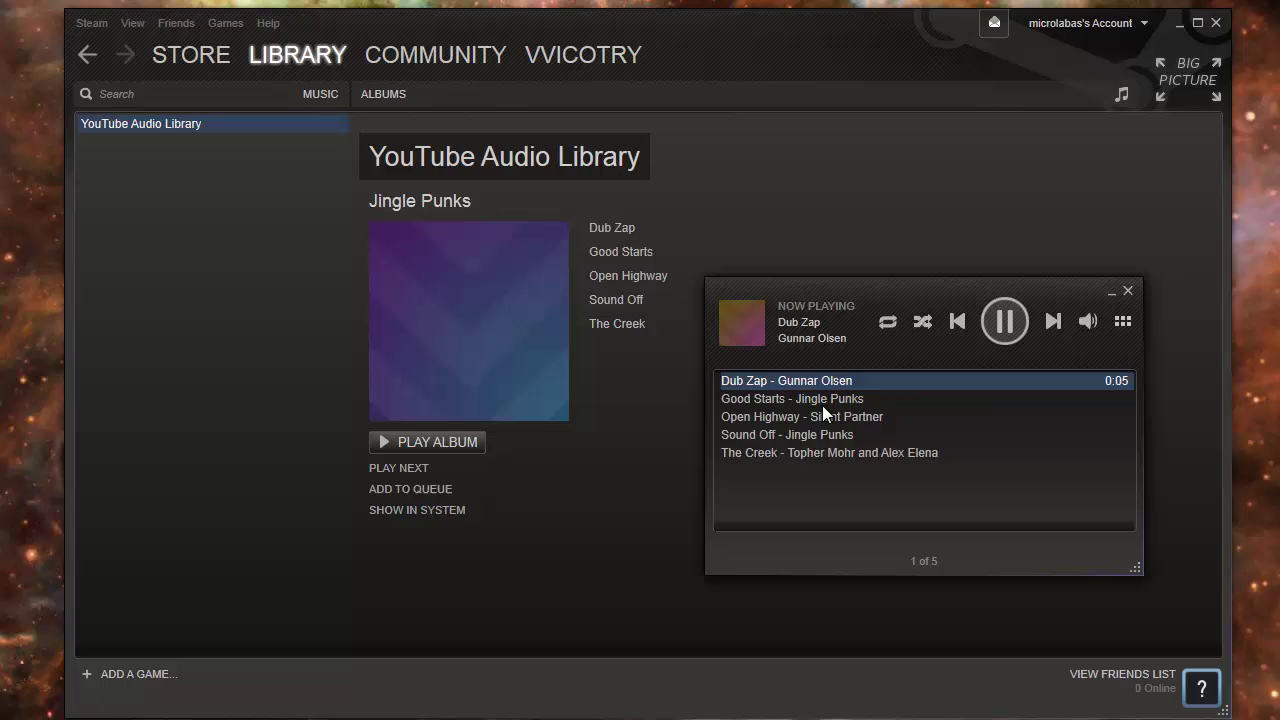
pyautogui.click(998, 328)
pyautogui.click(821, 420)
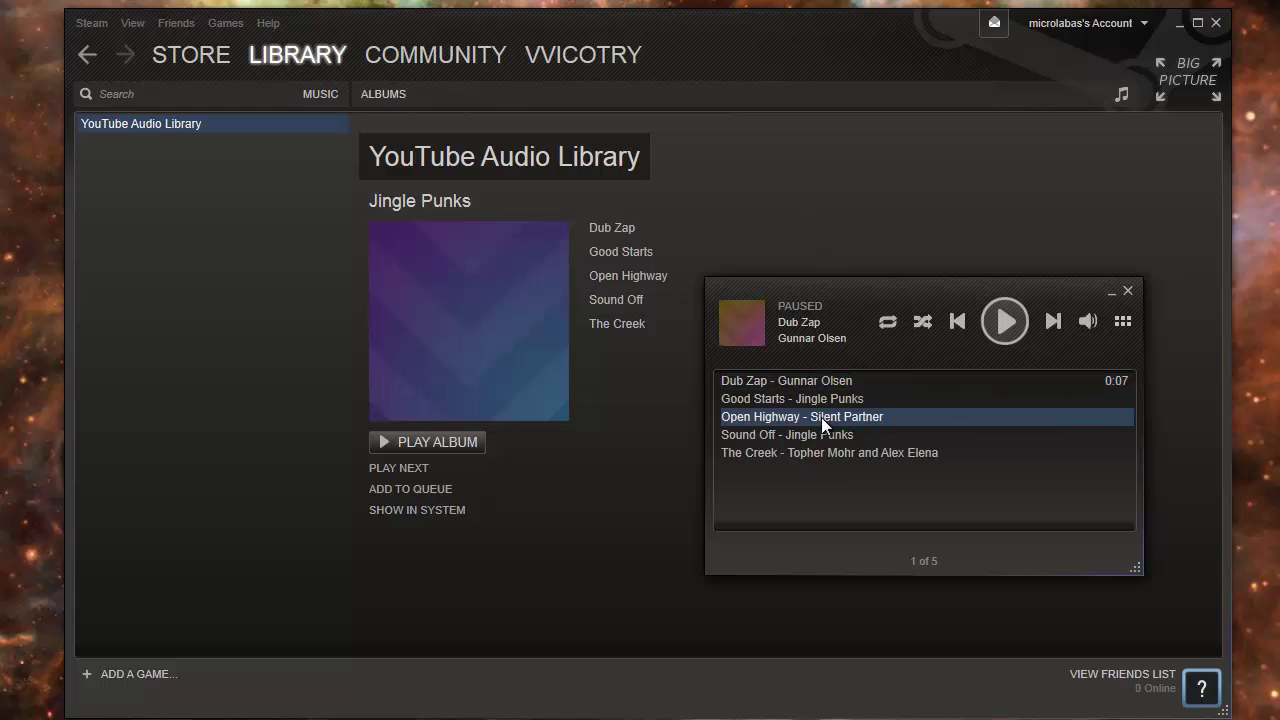
pyautogui.click(827, 440)
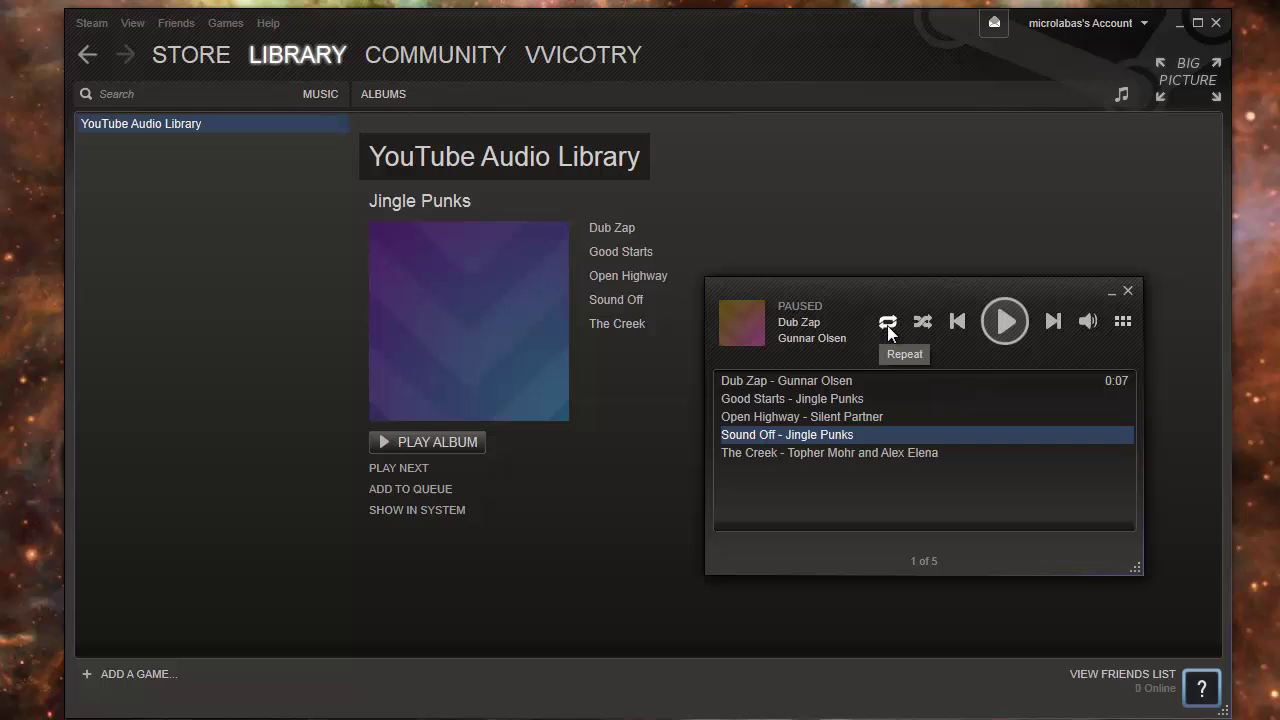
# Step: Turn on shuffle in the music player, resume playback, and skip ahead two tracks to Good Starts
pyautogui.click(921, 323)
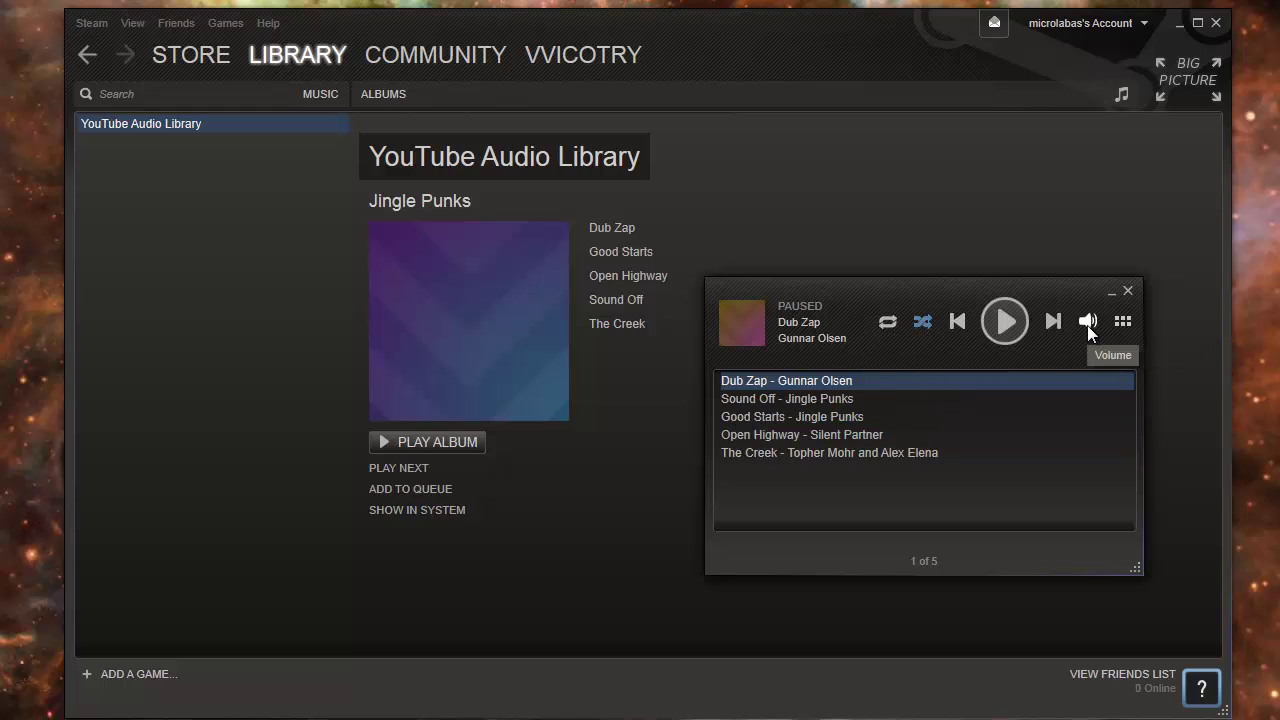
pyautogui.moveTo(1087, 325)
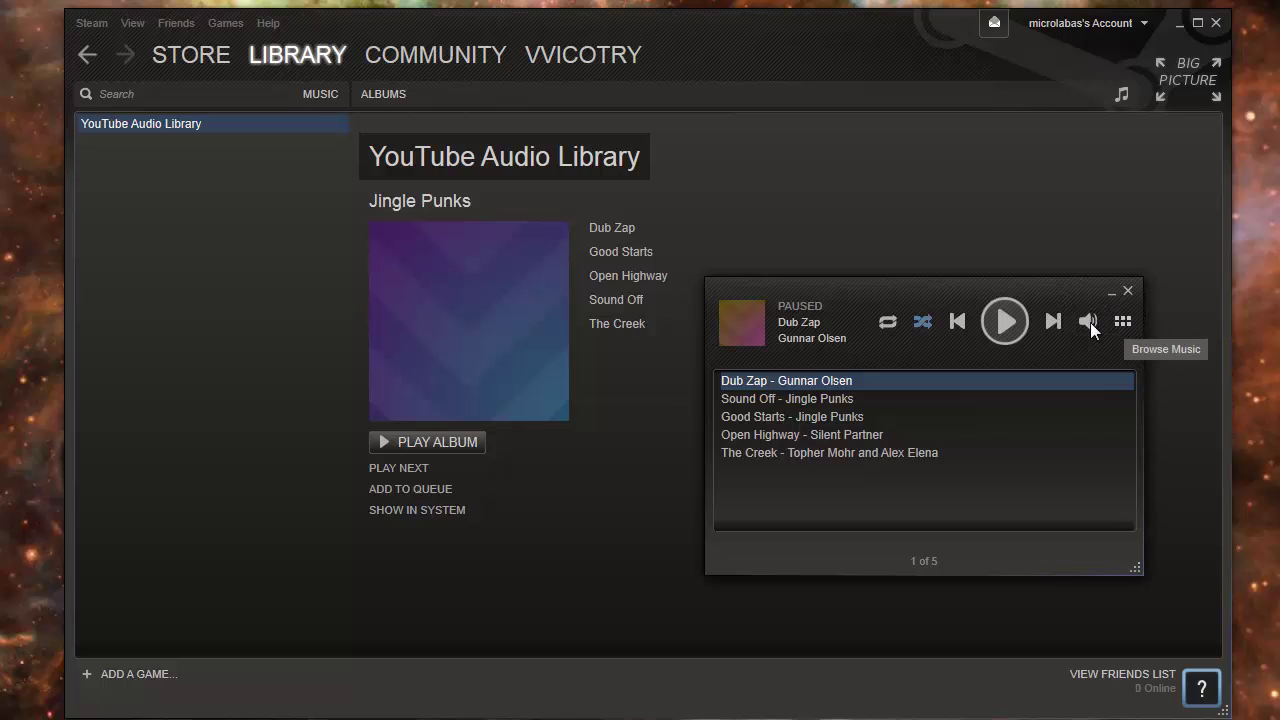
pyautogui.click(1006, 321)
pyautogui.click(1052, 324)
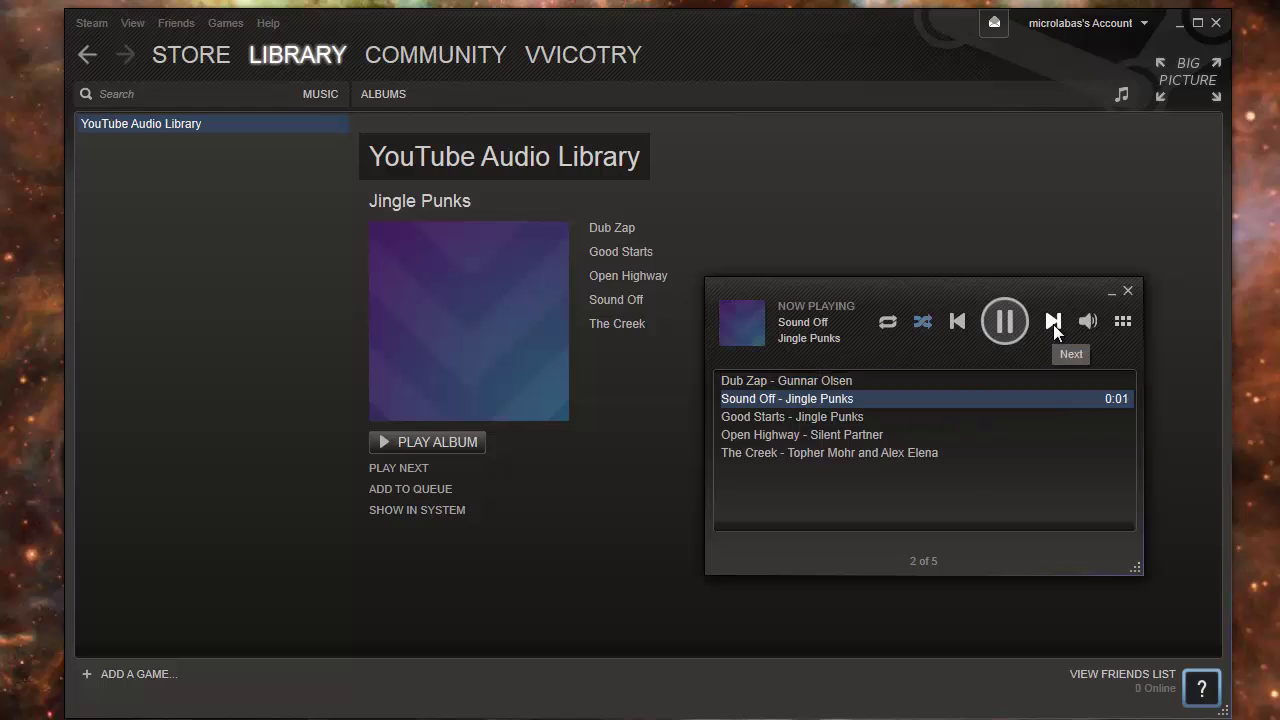
pyautogui.click(1053, 322)
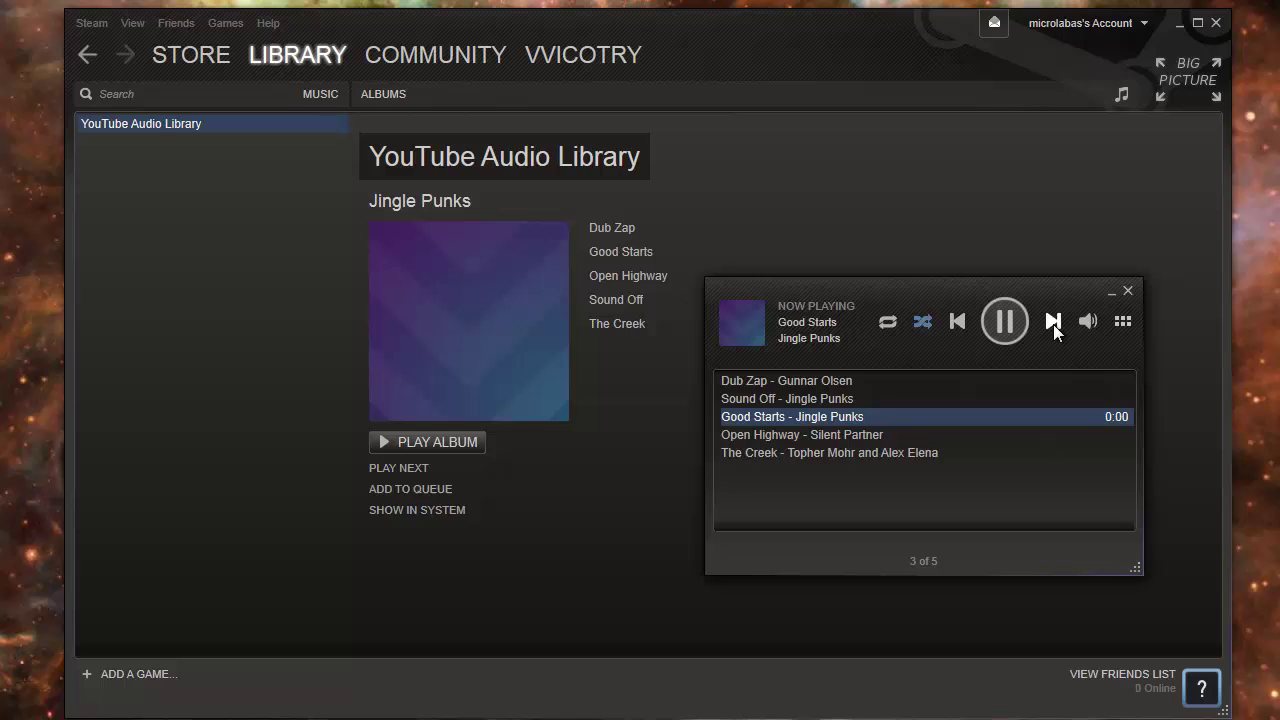
# Step: Play Open Highway by Silent Partner from the queue and pause it
pyautogui.doubleClick(854, 438)
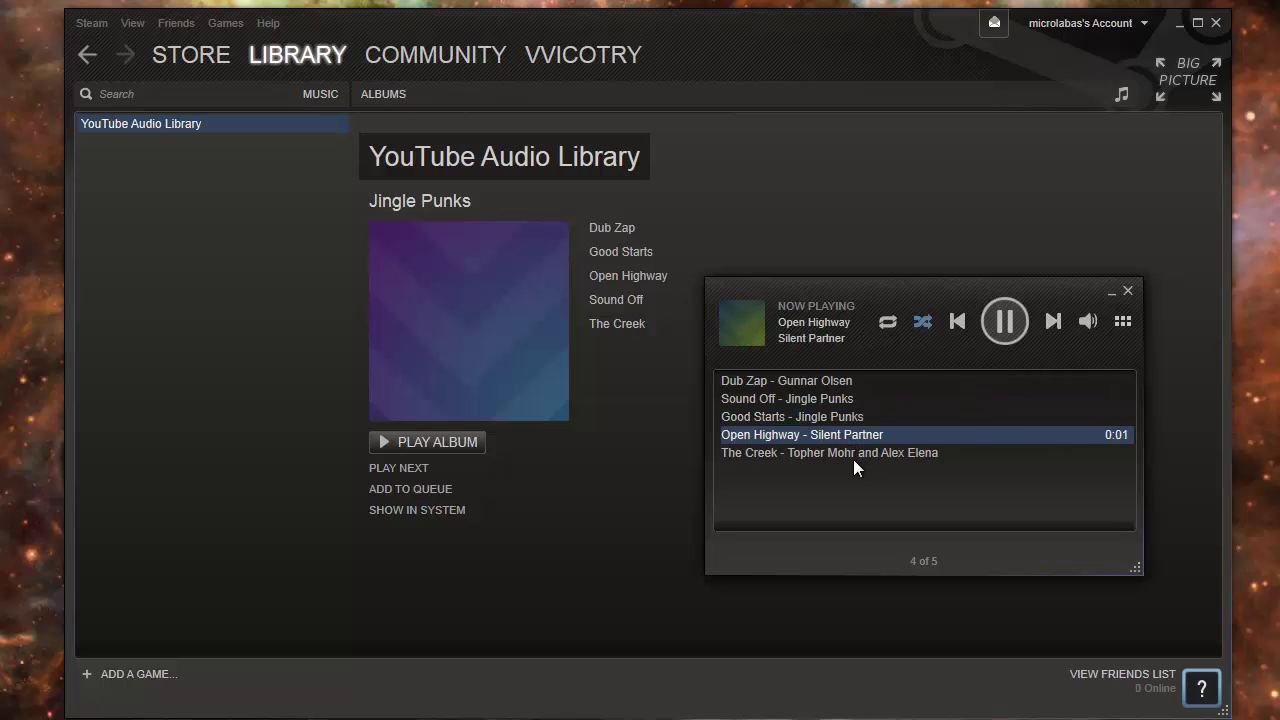
pyautogui.click(1005, 321)
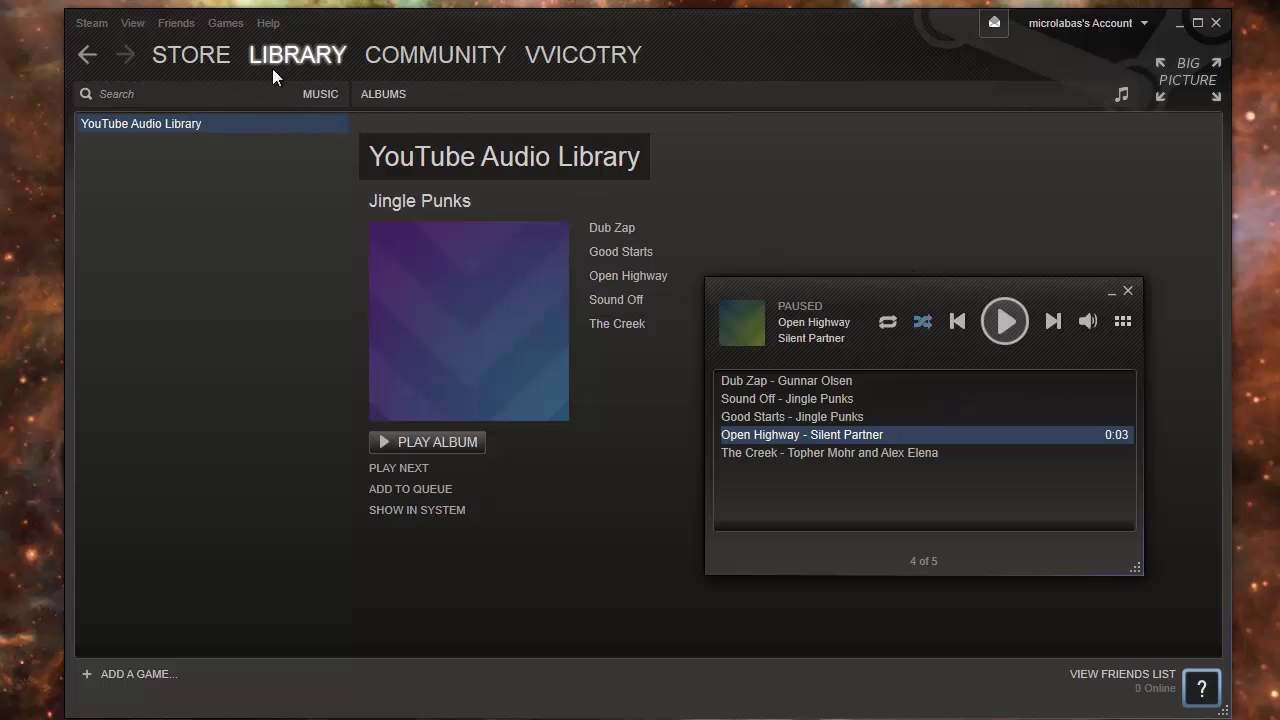
# Step: Filter the game library to installed games and launch Team Fortress 2
pyautogui.moveTo(294, 59)
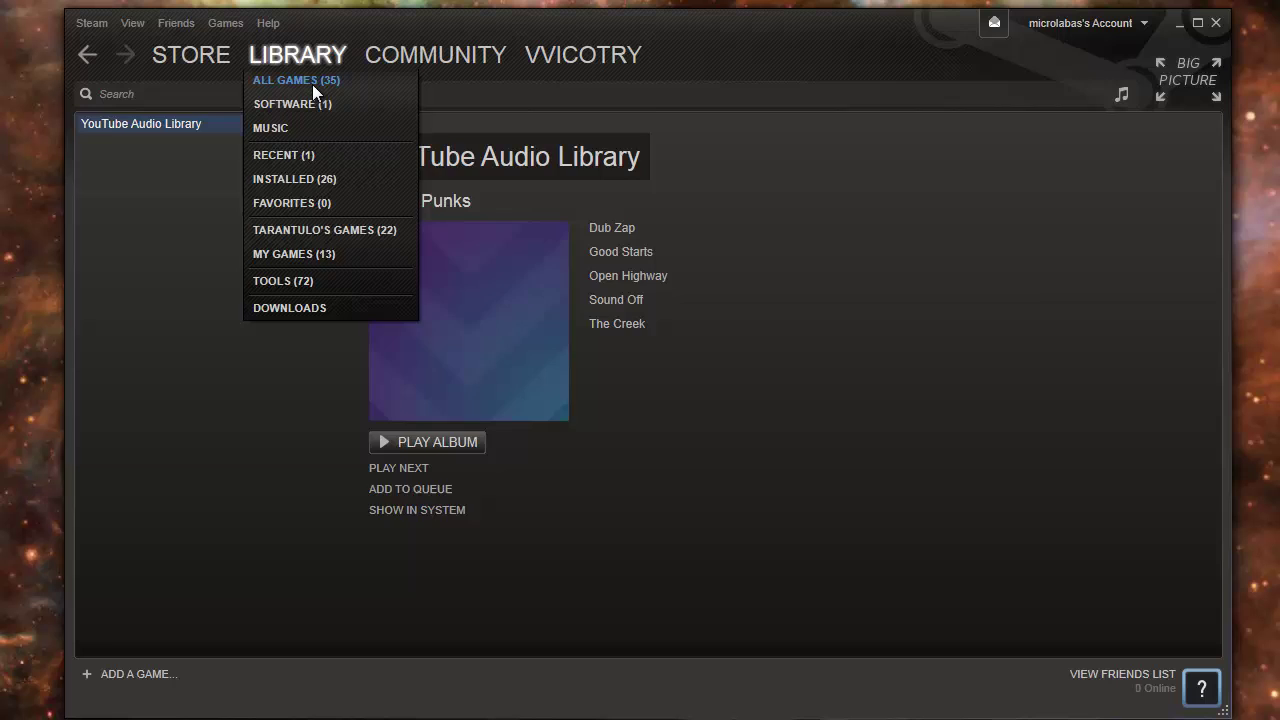
pyautogui.click(312, 84)
pyautogui.click(307, 94)
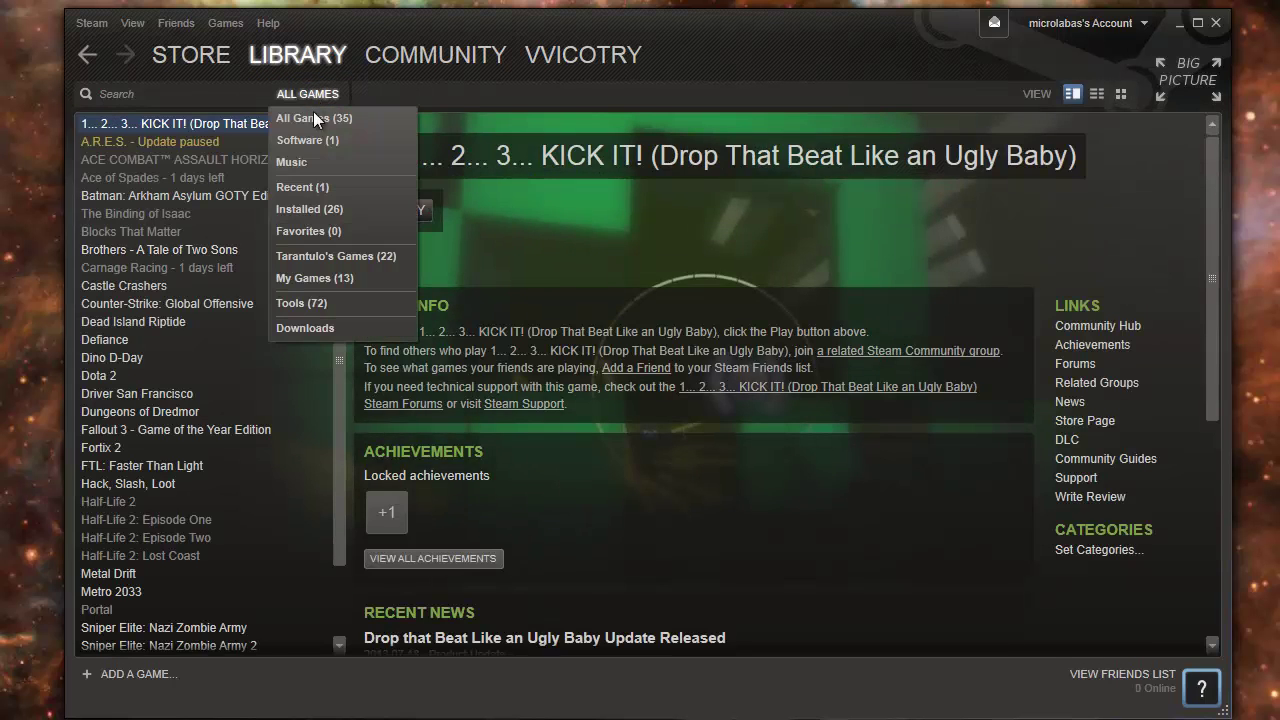
pyautogui.click(330, 213)
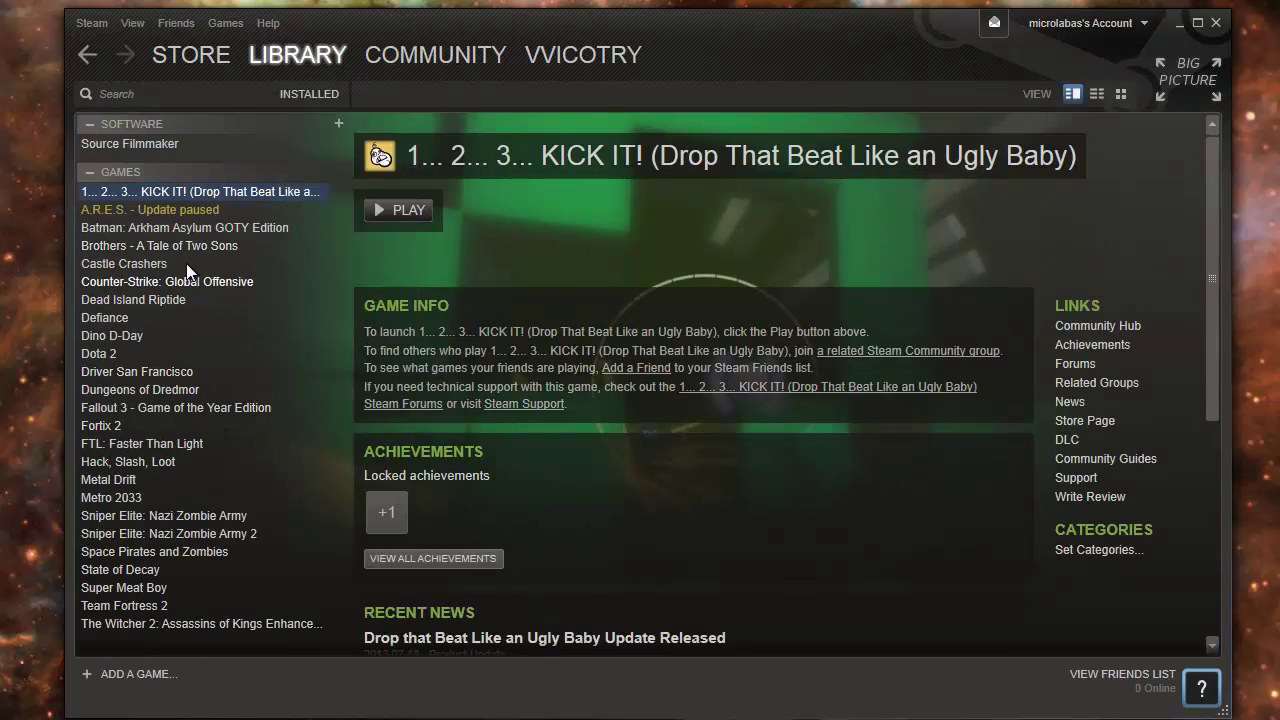
pyautogui.press('t')
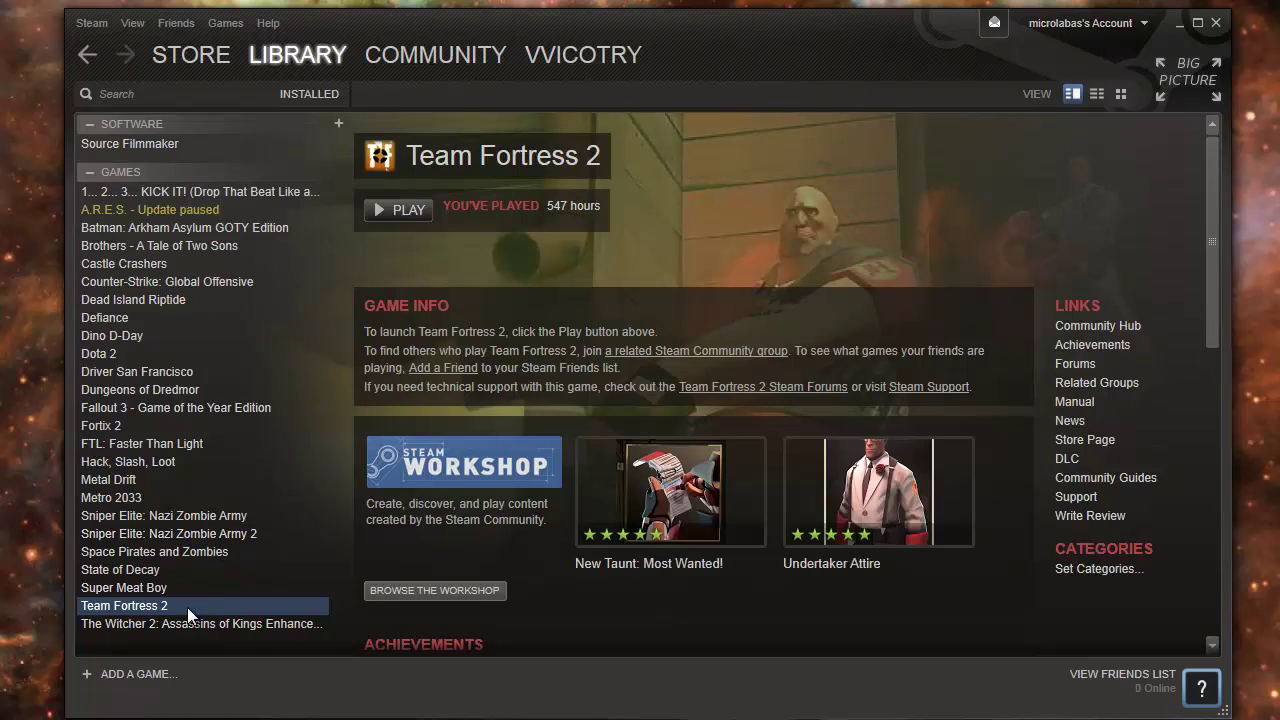
pyautogui.doubleClick(187, 607)
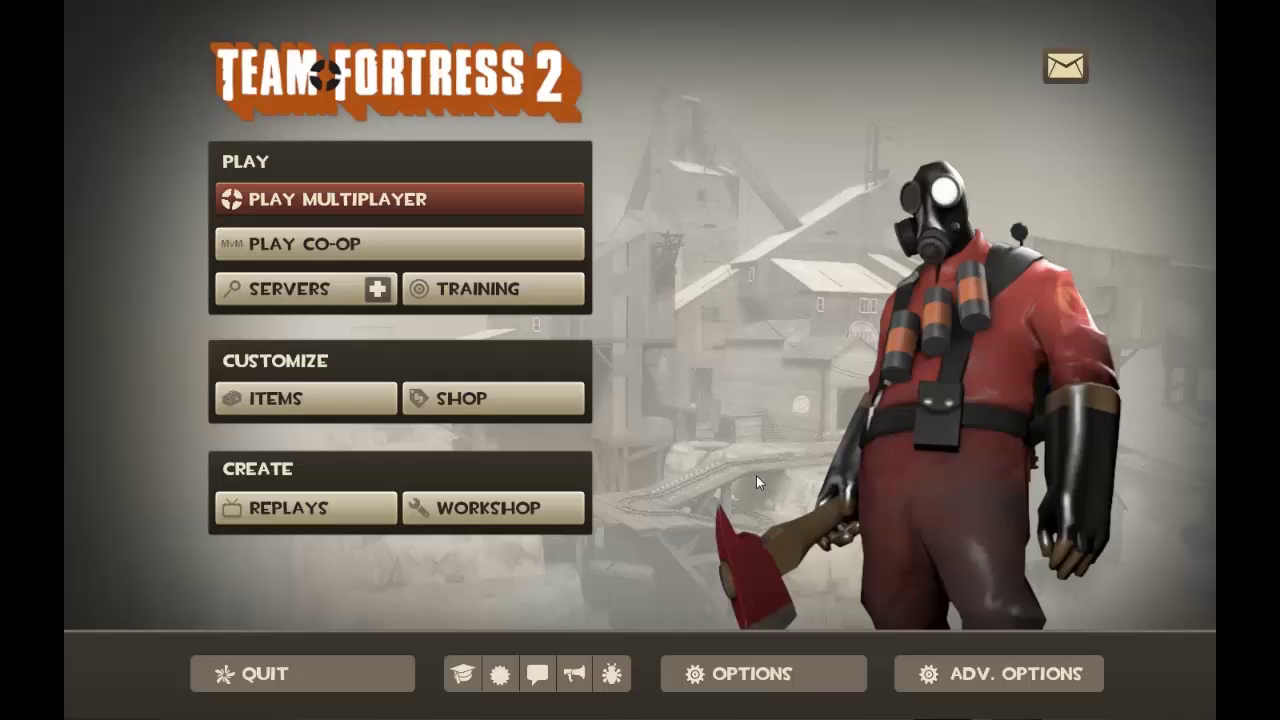
# Step: Open and reposition the music player in the Team Fortress 2 Steam overlay, then check the overlay settings without changing them
pyautogui.hotkey('shift', 'Tab')
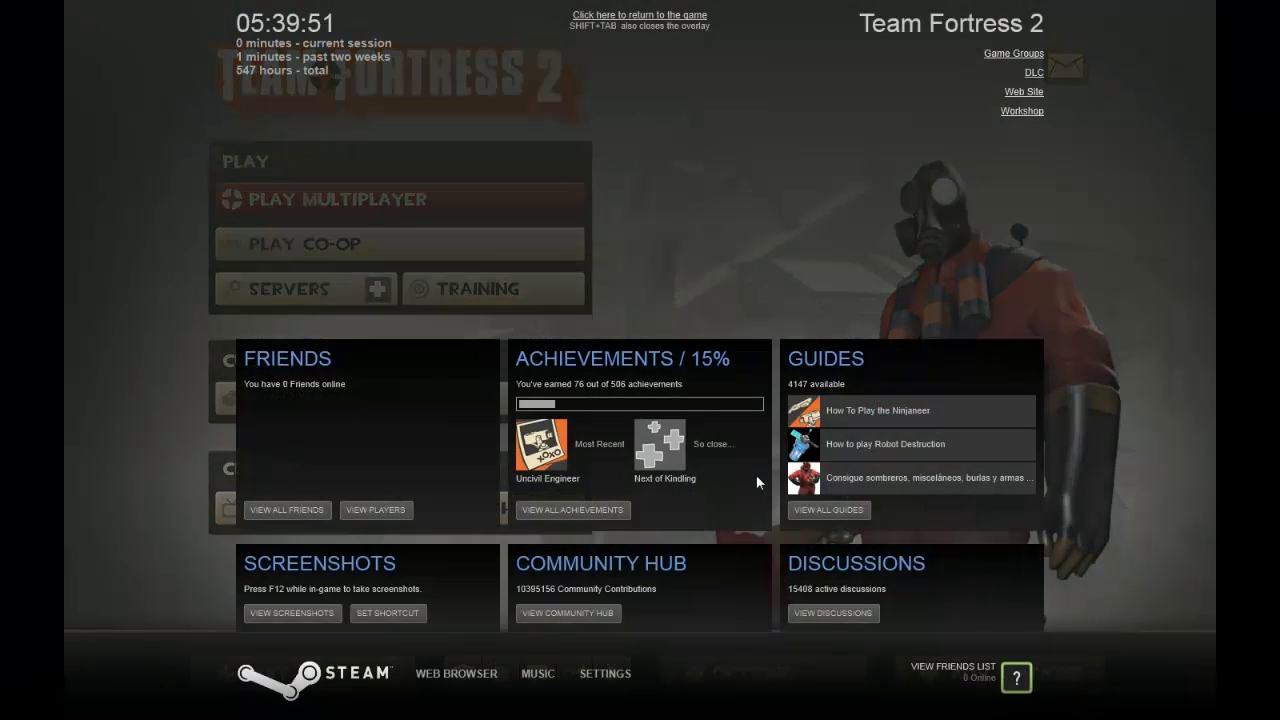
pyautogui.click(538, 675)
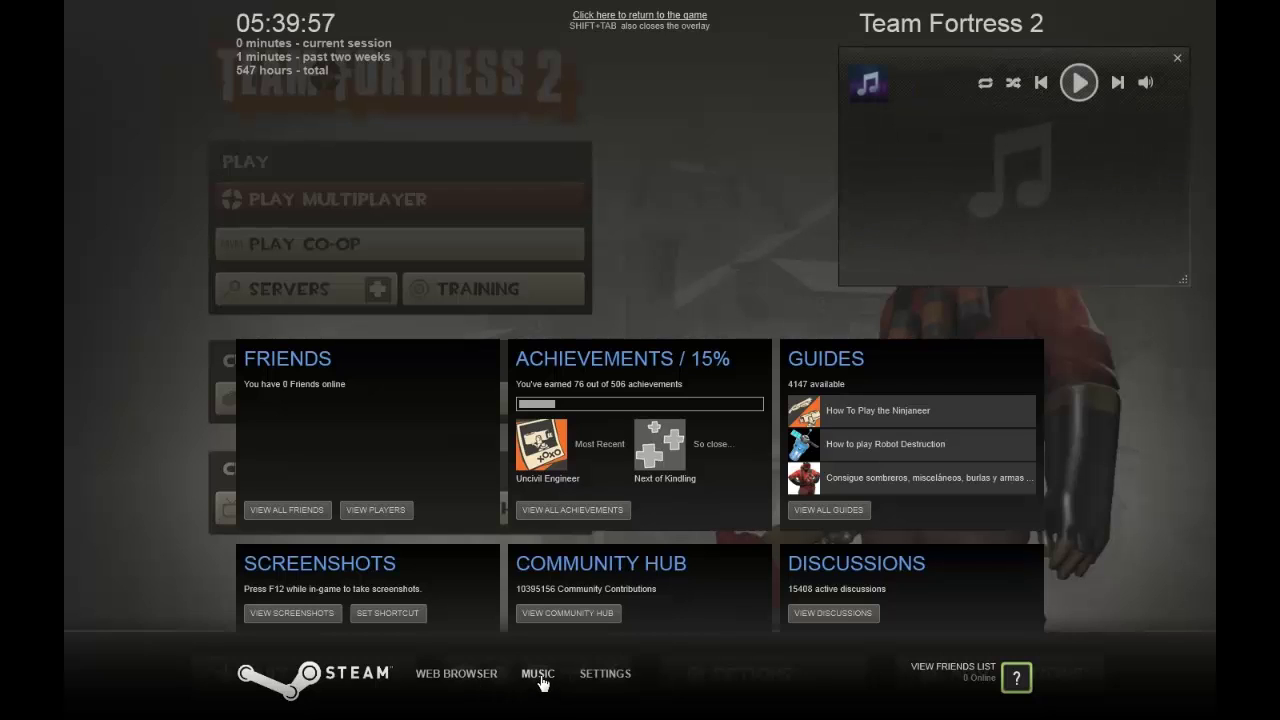
pyautogui.moveTo(951, 62); pyautogui.dragTo(906, 97)
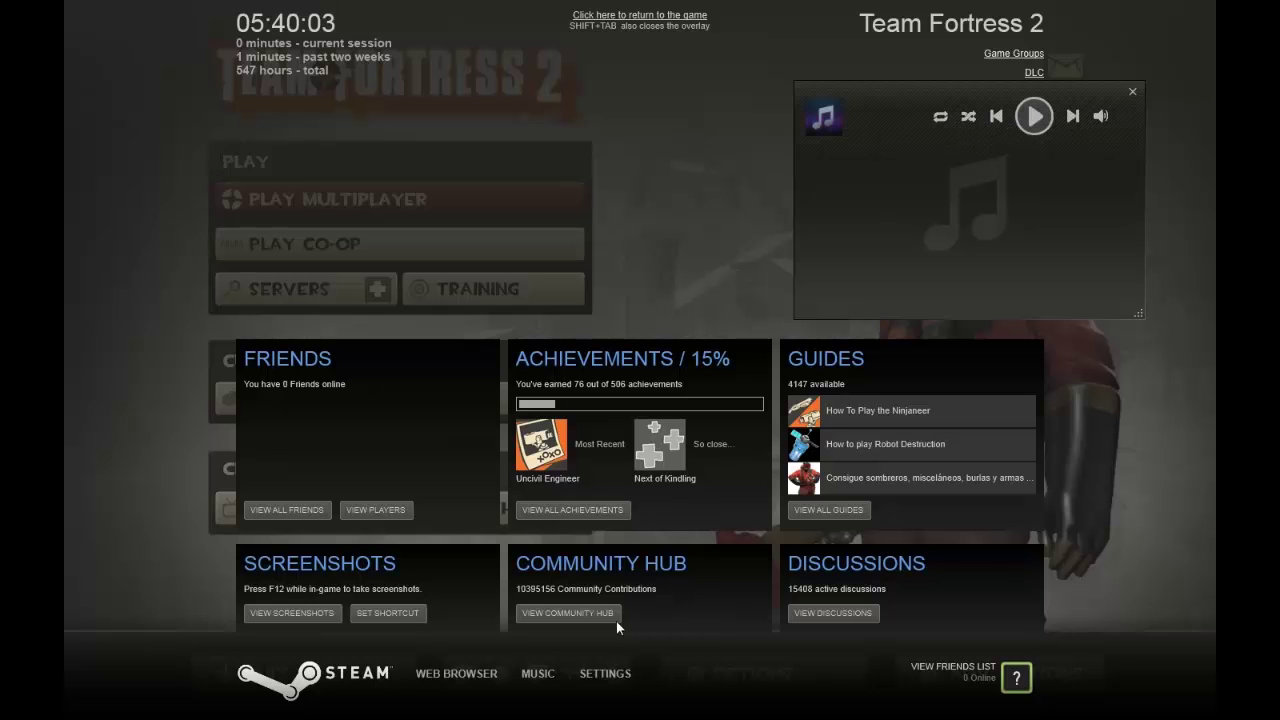
pyautogui.click(612, 673)
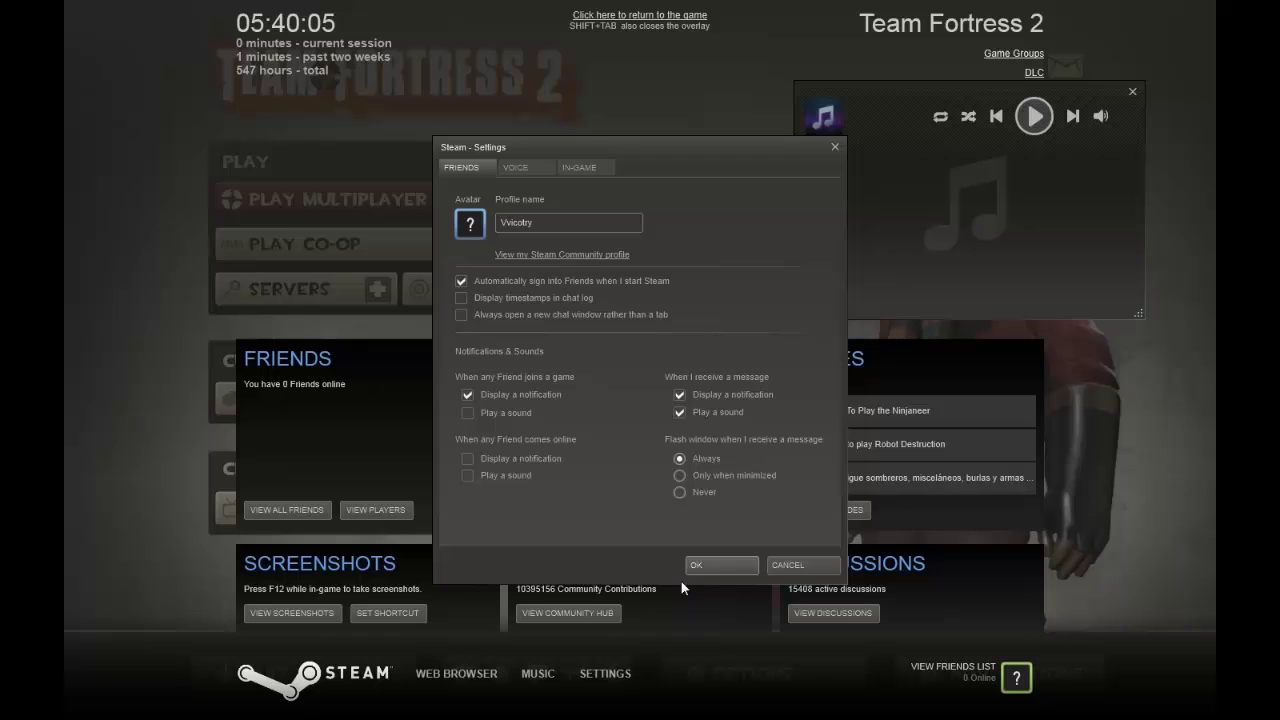
pyautogui.click(785, 567)
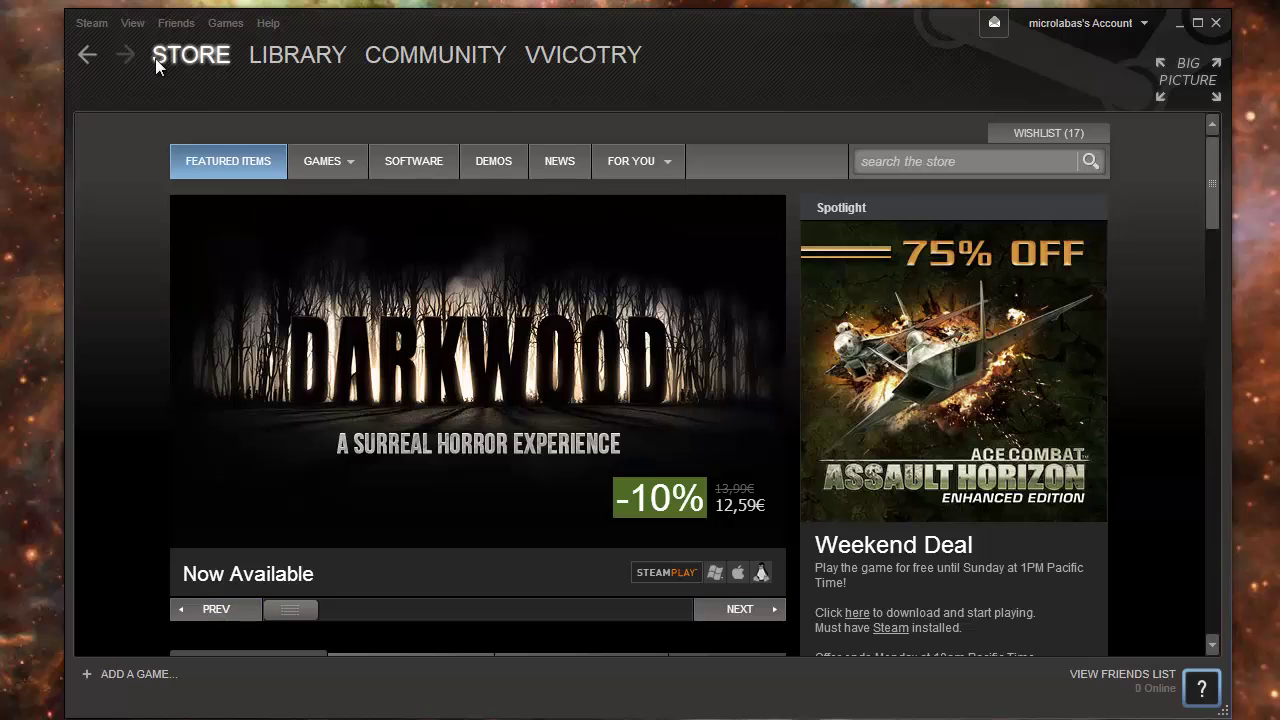
# Step: Switch to the Steam client, open the music player, and play and pause the YouTube Audio Library album from the music library
pyautogui.moveTo(175, 60)
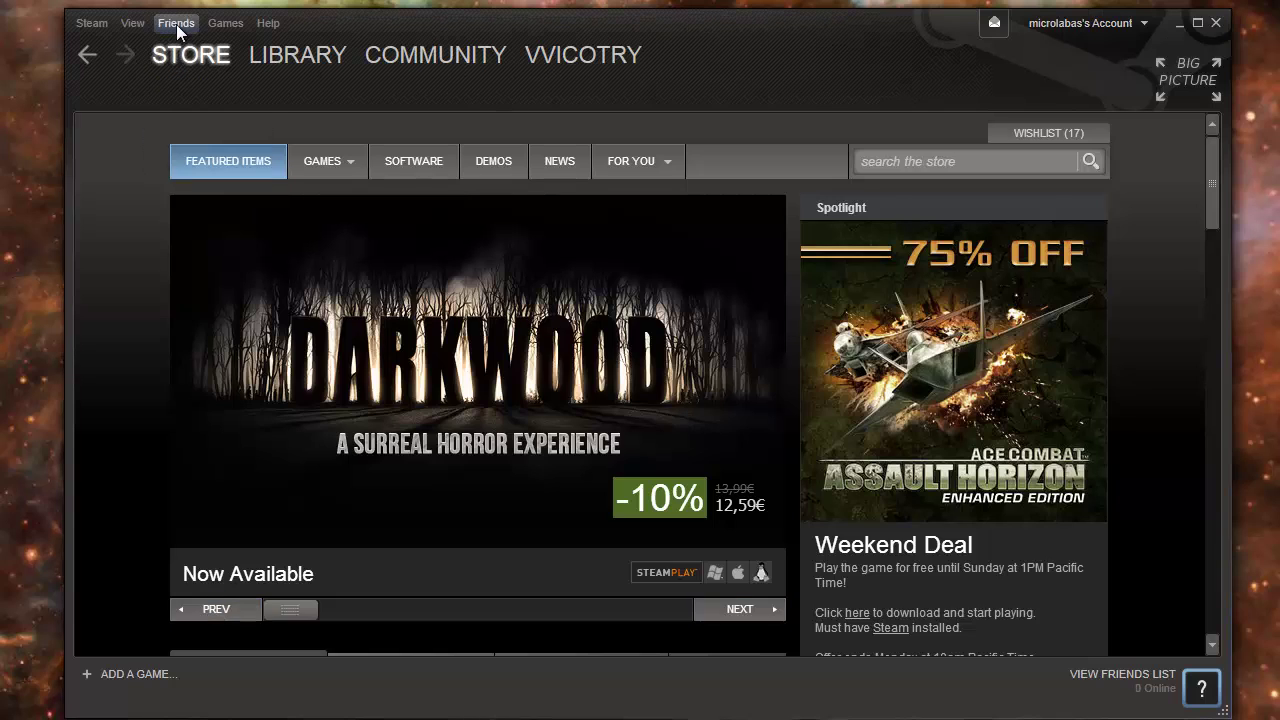
pyautogui.click(133, 23)
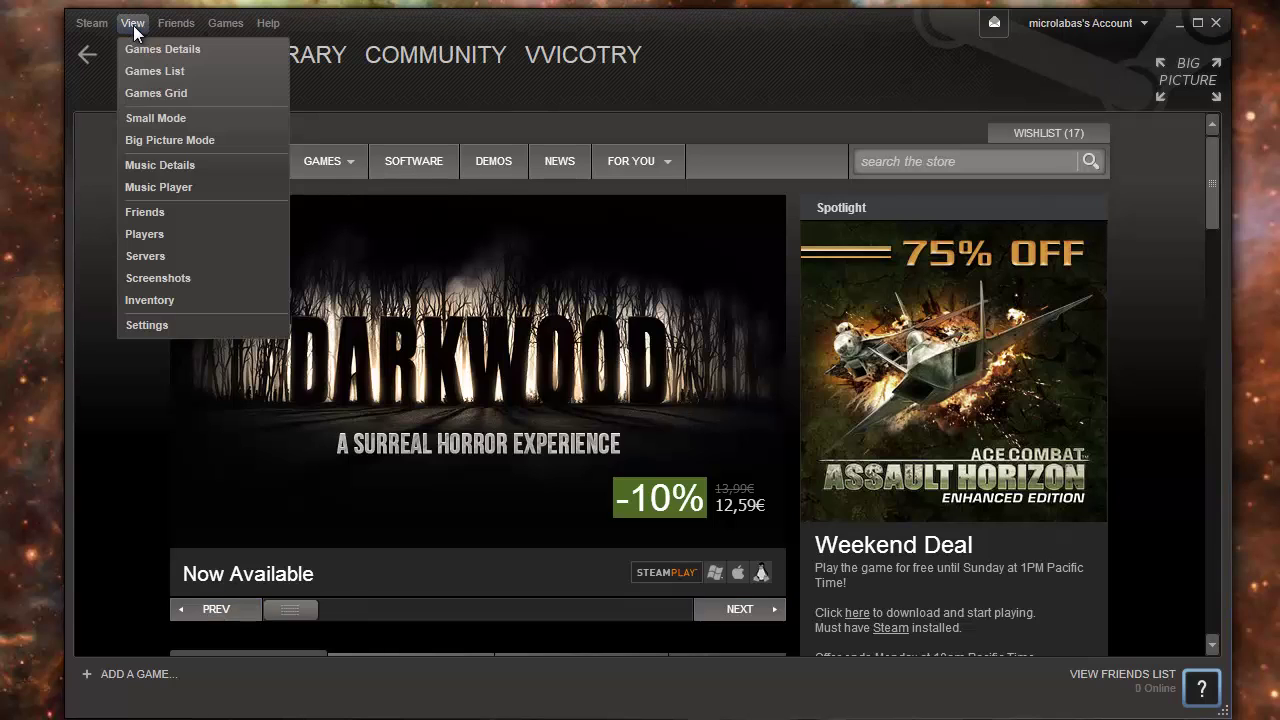
pyautogui.click(185, 186)
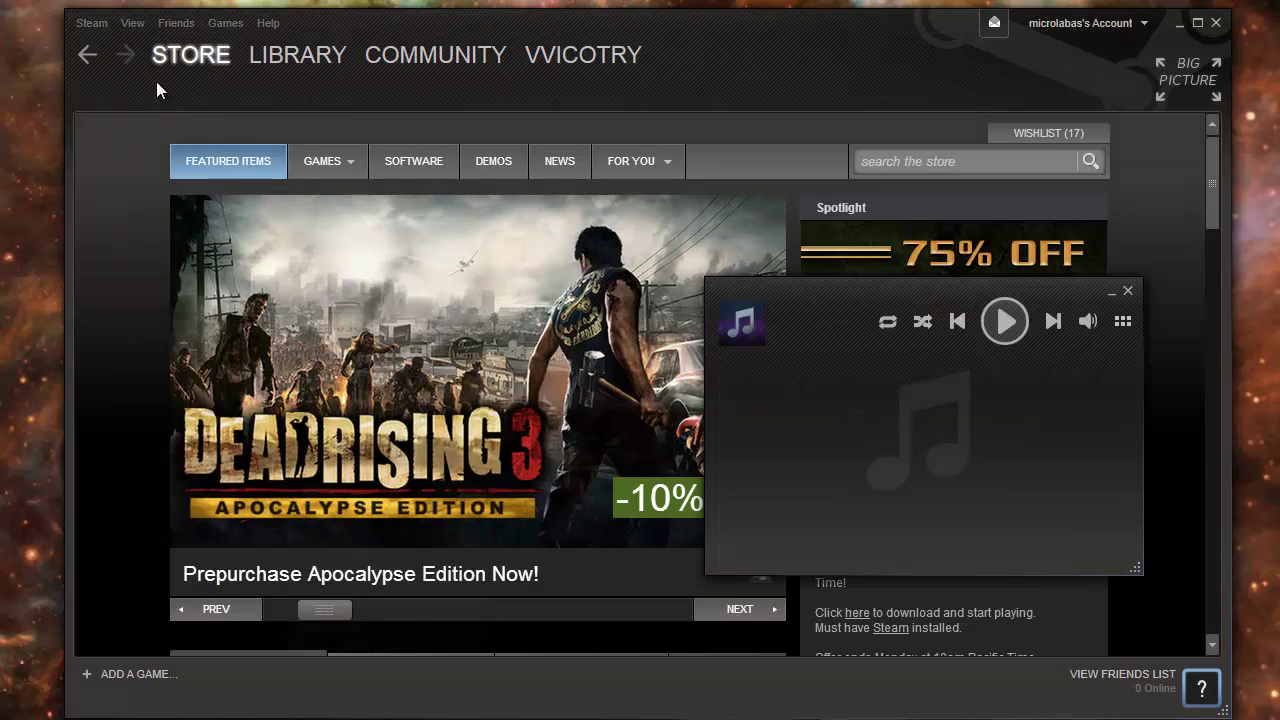
pyautogui.click(133, 22)
pyautogui.click(163, 166)
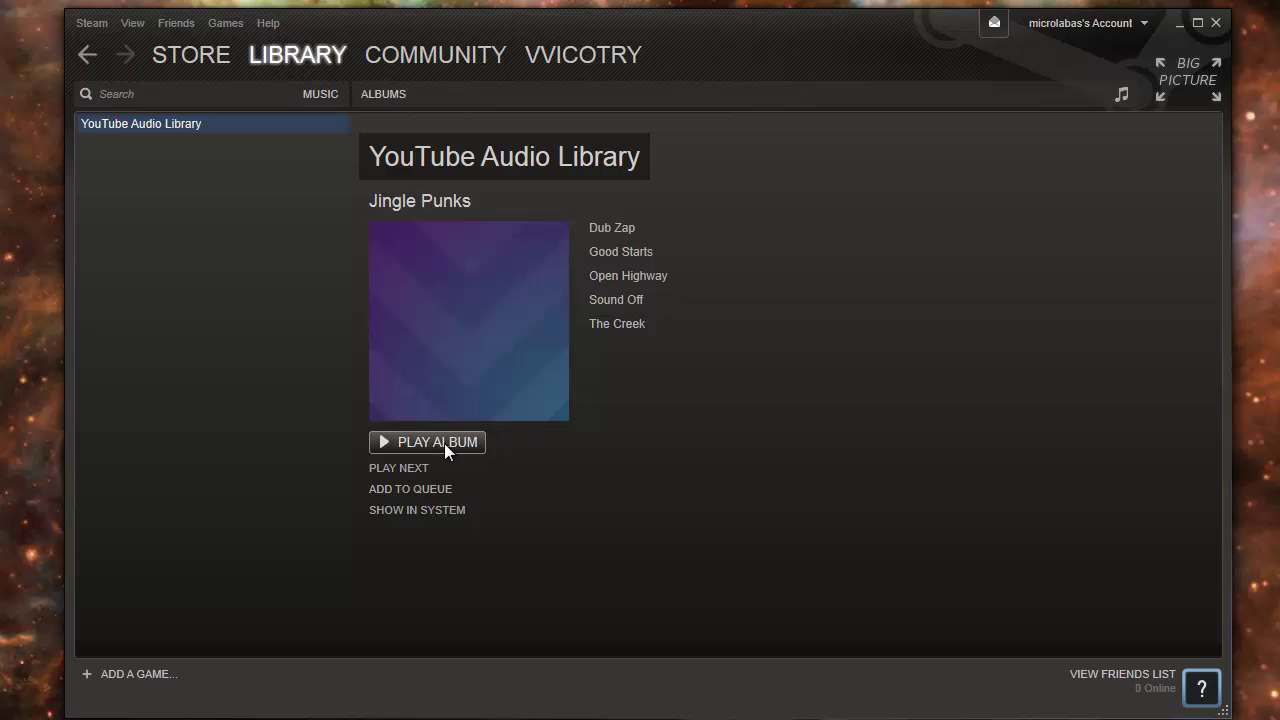
pyautogui.click(407, 450)
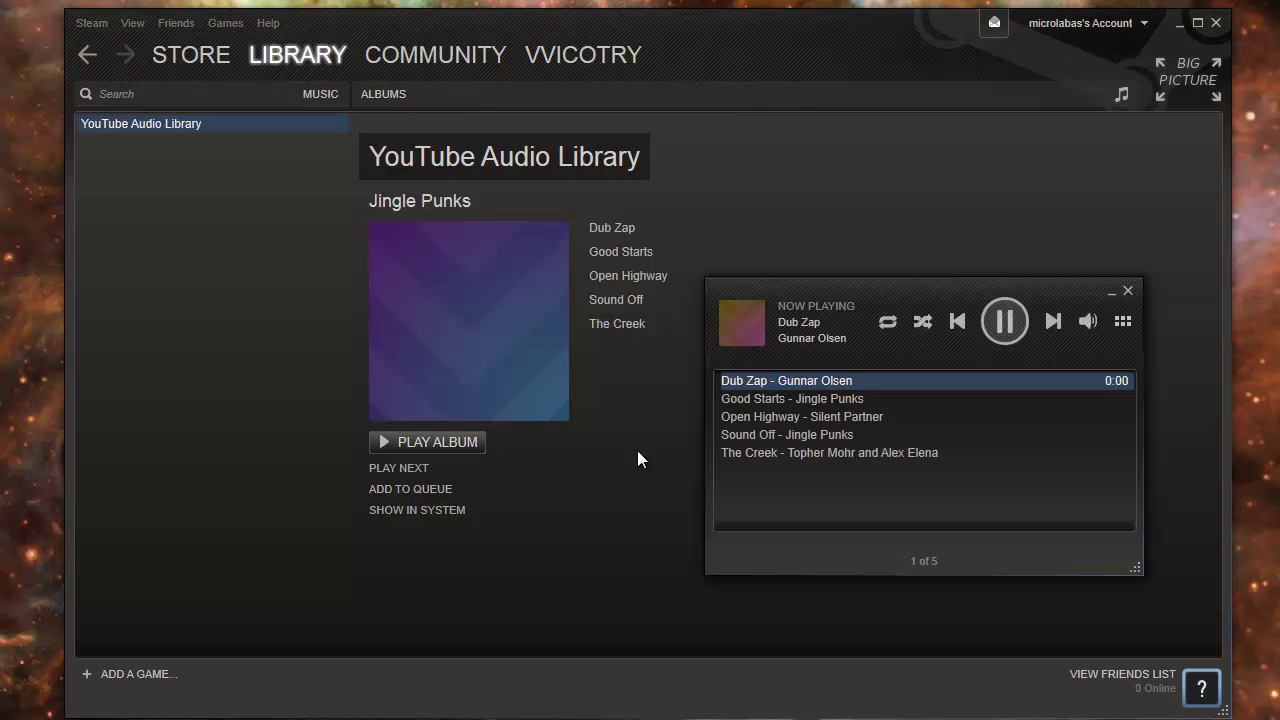
pyautogui.click(996, 332)
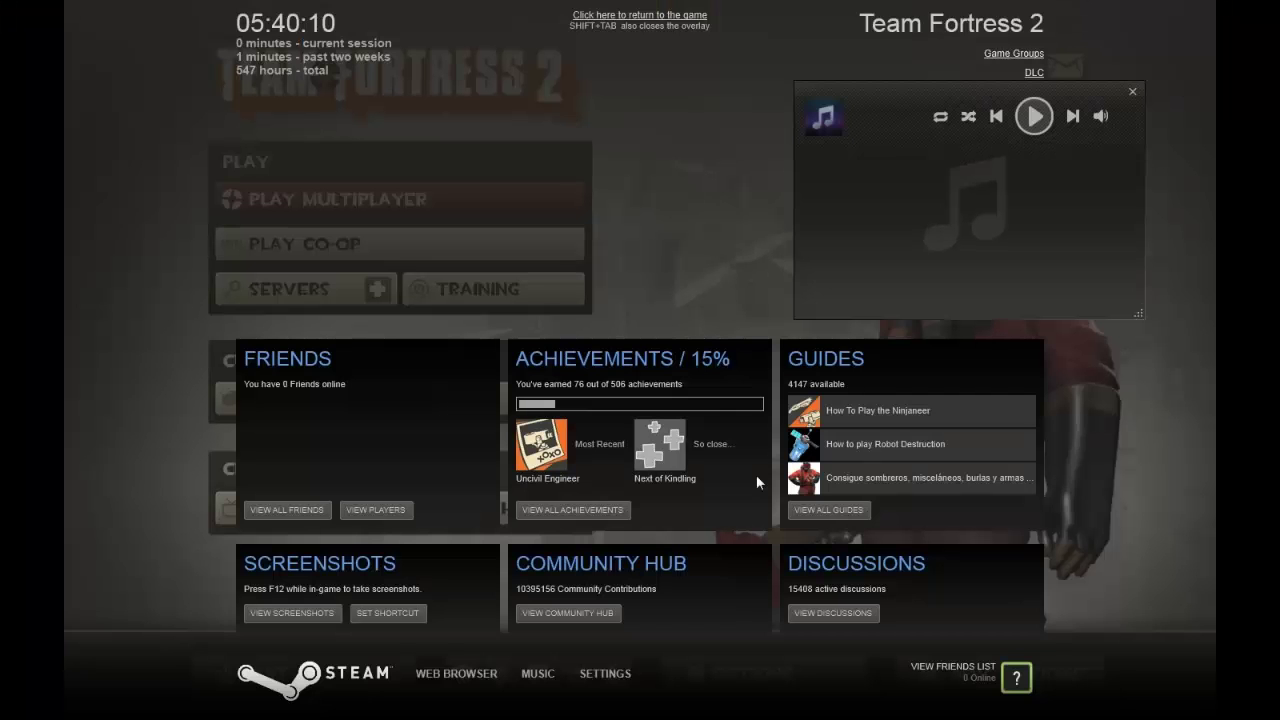
# Step: Switch to Team Fortress 2, reopen the Steam overlay, and briefly view its web browser beside the music player
pyautogui.hotkey('shift', 'Tab')
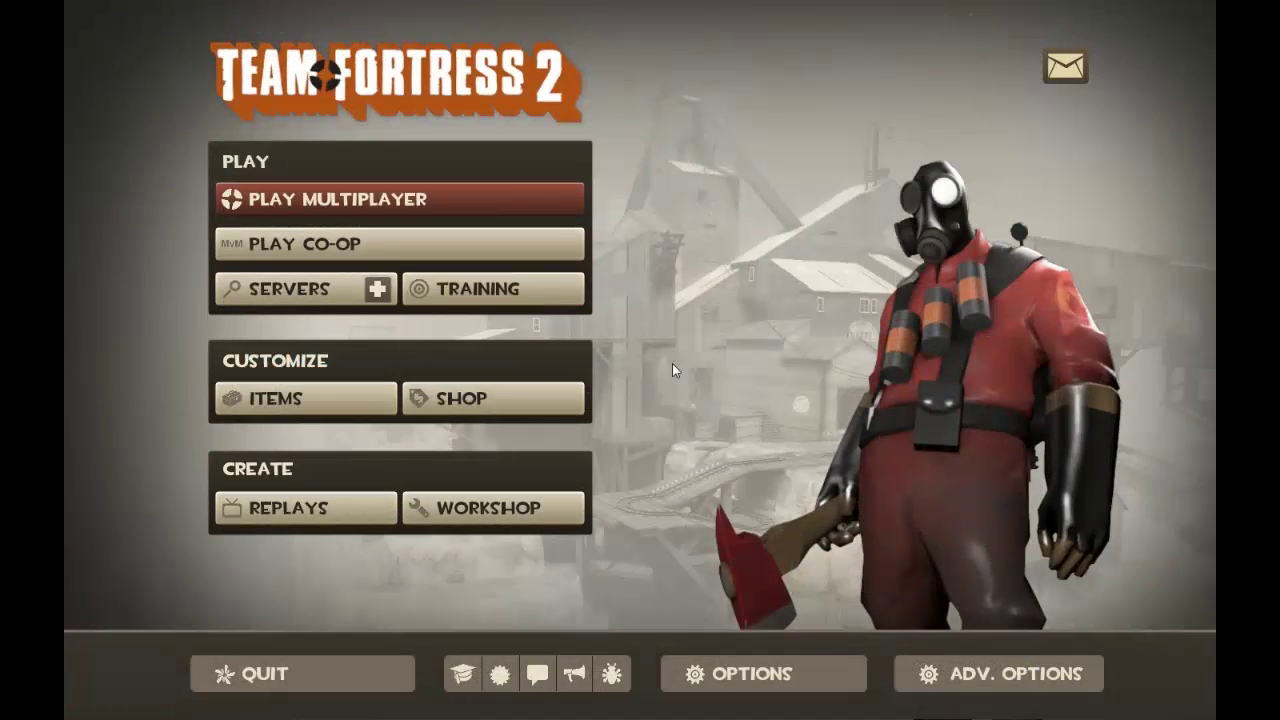
pyautogui.hotkey('shift', 'Tab')
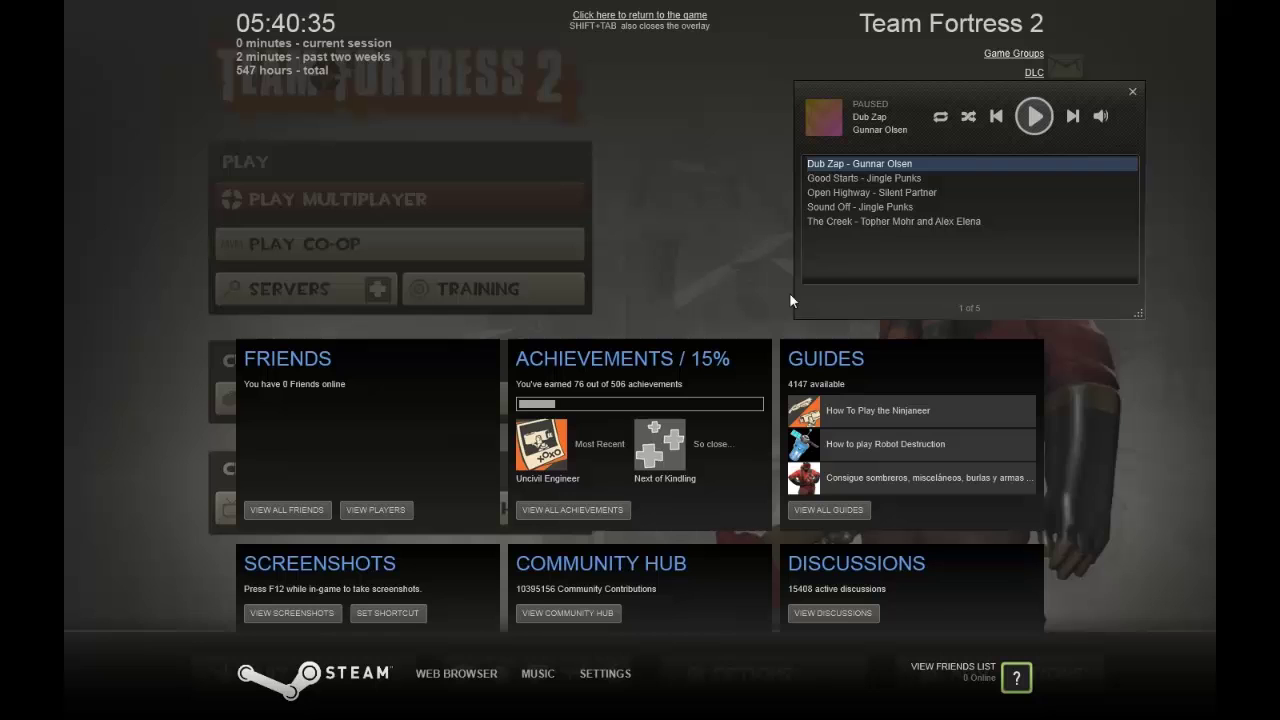
pyautogui.click(430, 674)
pyautogui.moveTo(848, 95); pyautogui.dragTo(488, 75)
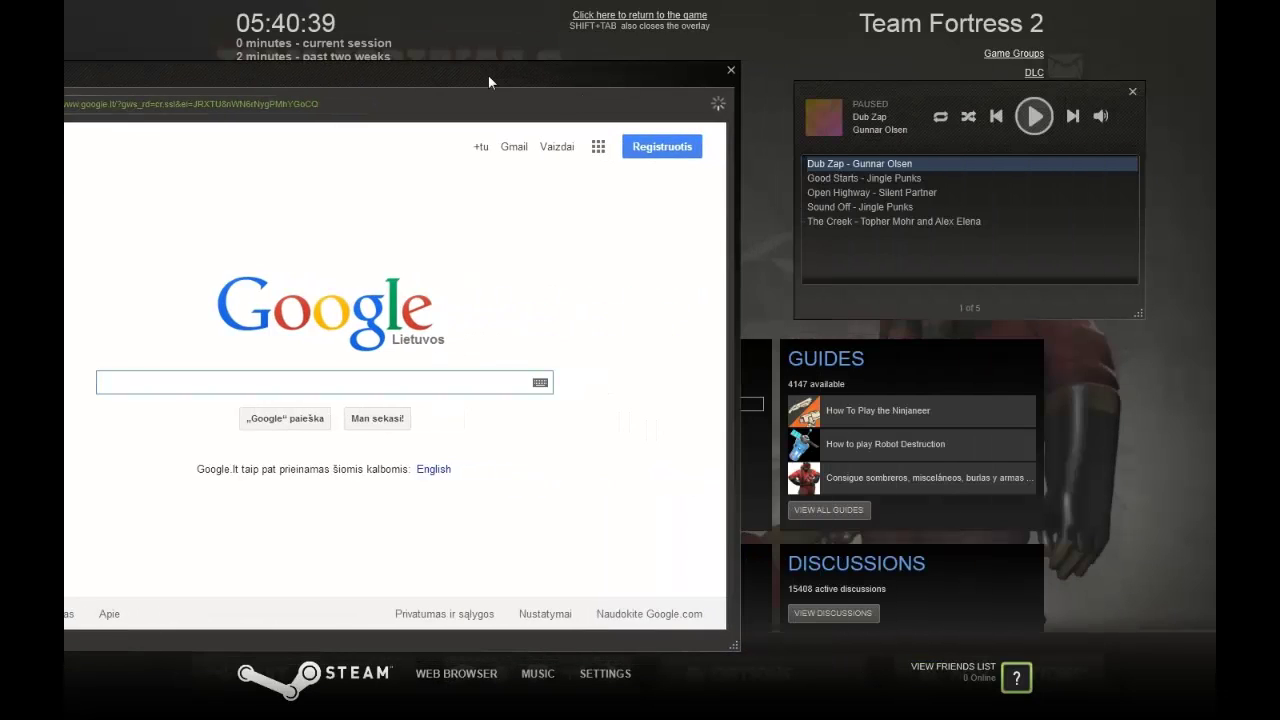
pyautogui.click(731, 73)
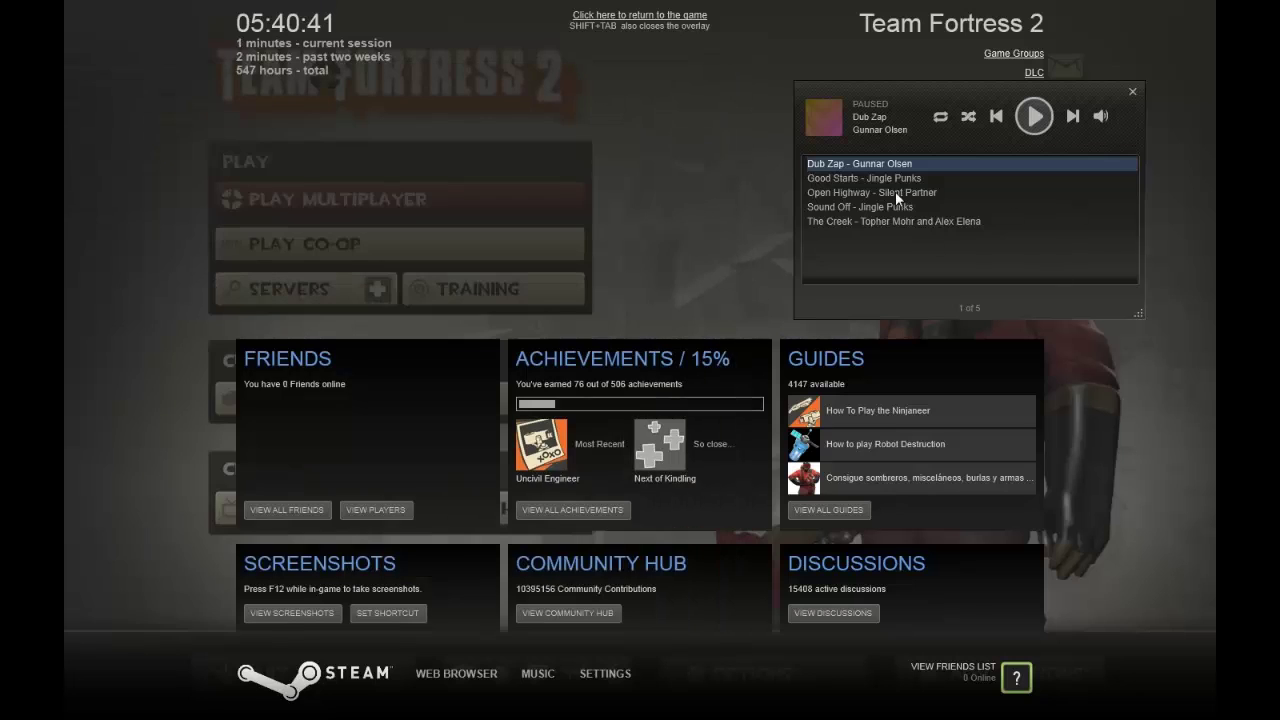
# Step: Play Open Highway from the overlay's music queue, return to the game while it plays, and pause it from the overlay
pyautogui.doubleClick(895, 192)
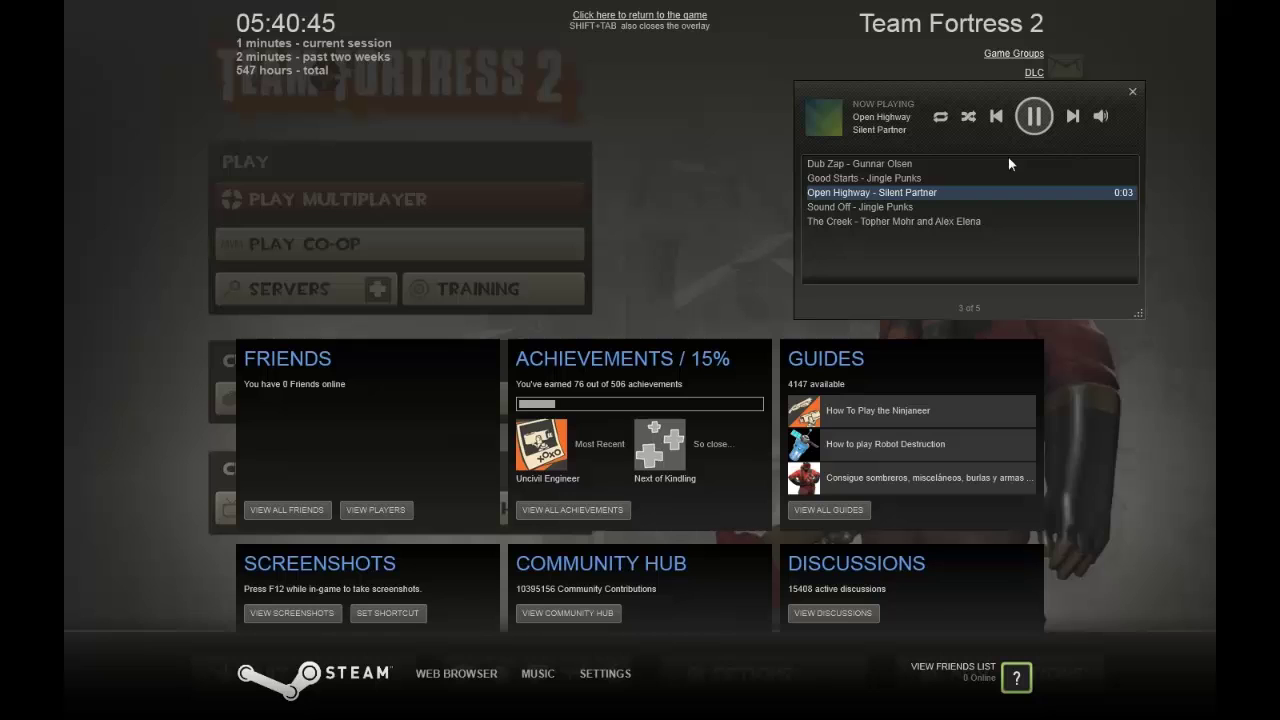
pyautogui.hotkey('shift', 'Tab')
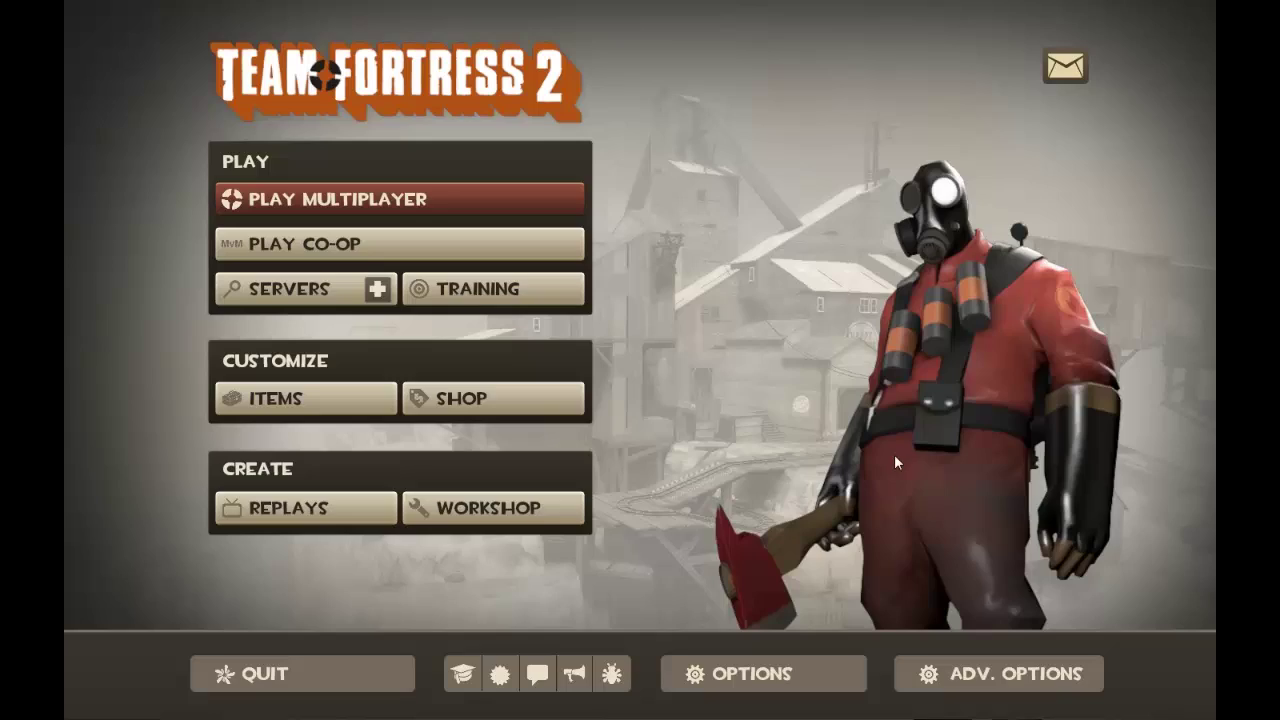
pyautogui.hotkey('shift', 'Tab')
pyautogui.click(1034, 116)
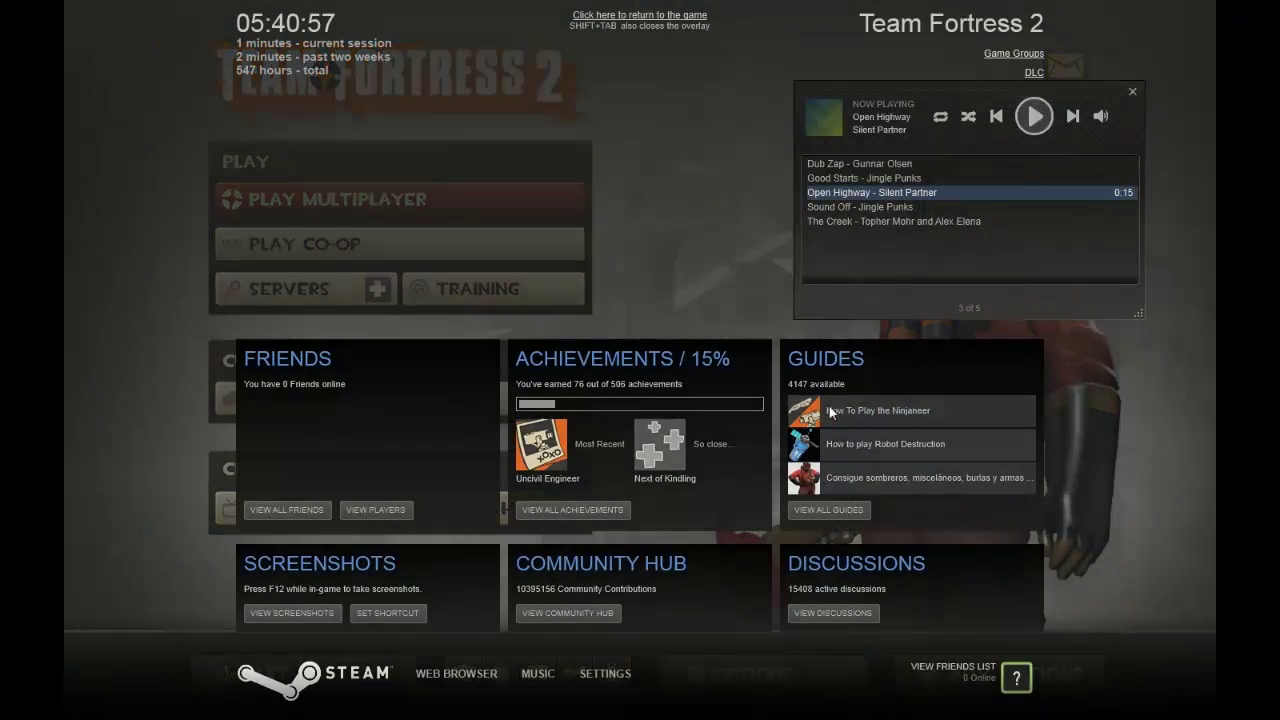
pyautogui.hotkey('shift', 'Tab')
pyautogui.hotkey('shift', 'Tab')
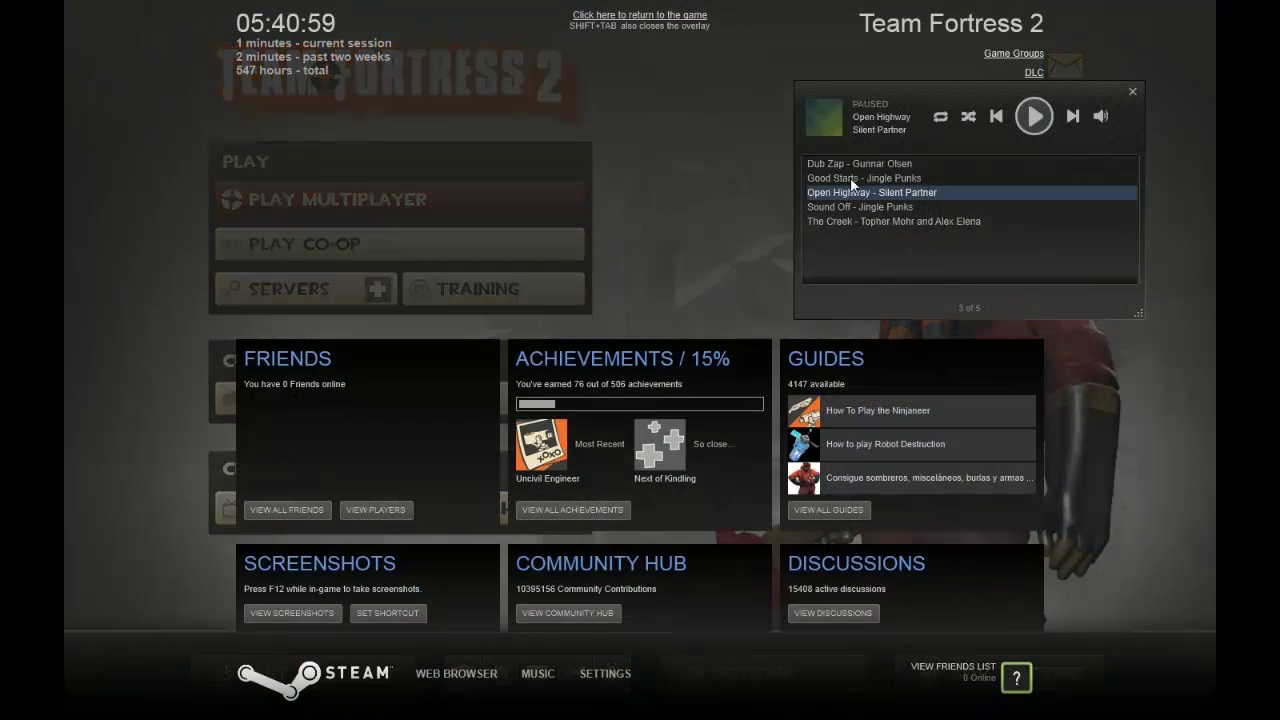